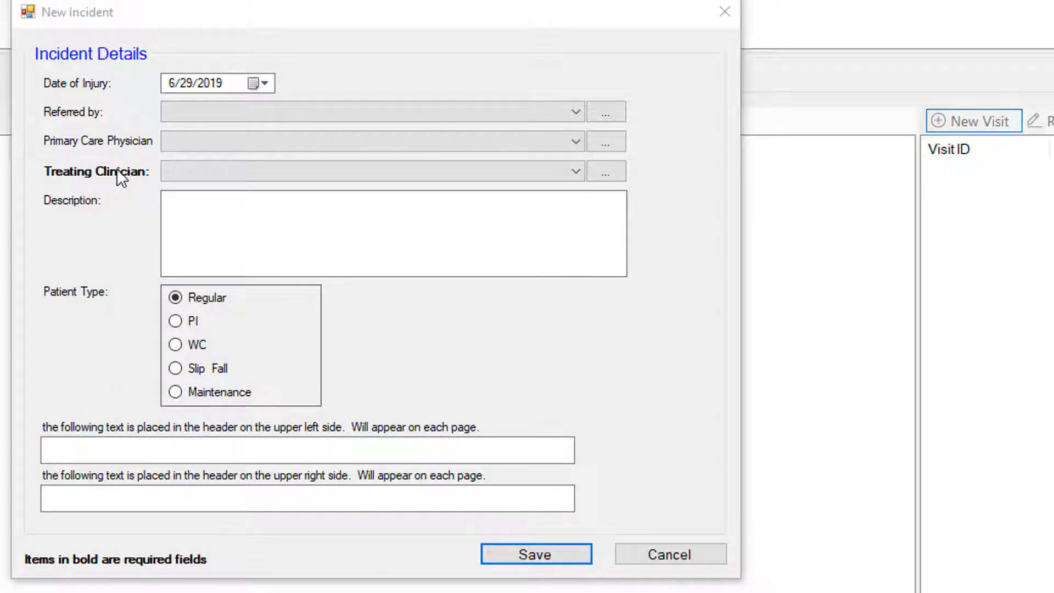
Step: Add a treating clinician to the new incident by importing the existing user account's information
left_click(605, 175)
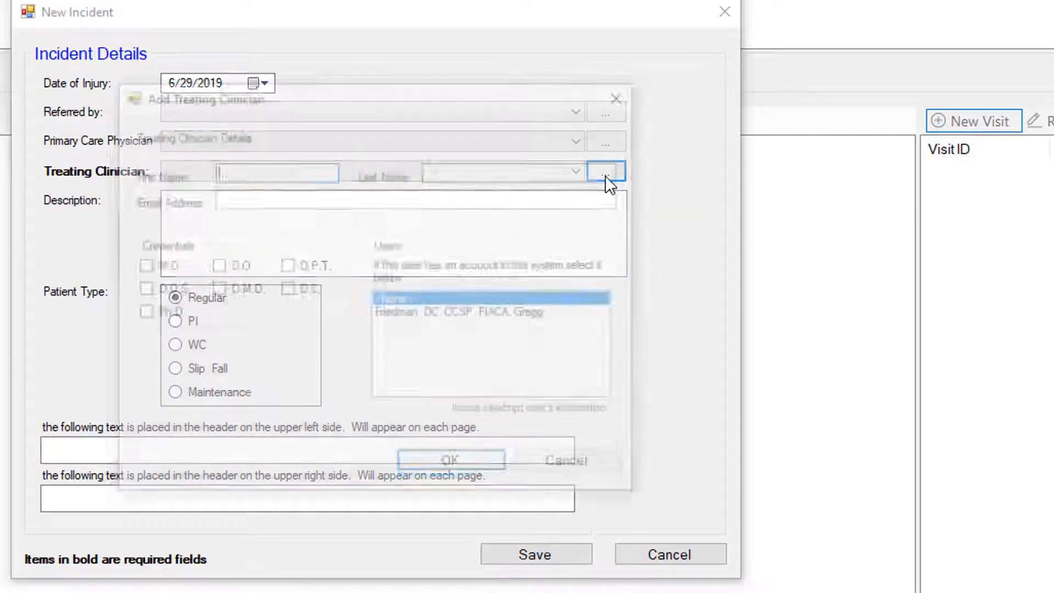
left_click(482, 311)
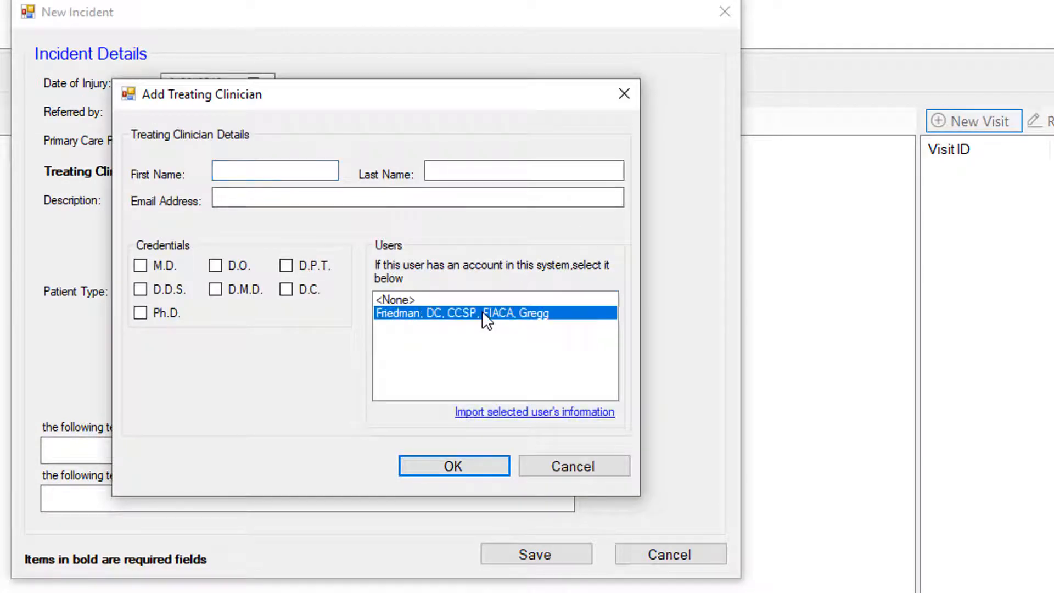
left_click(510, 414)
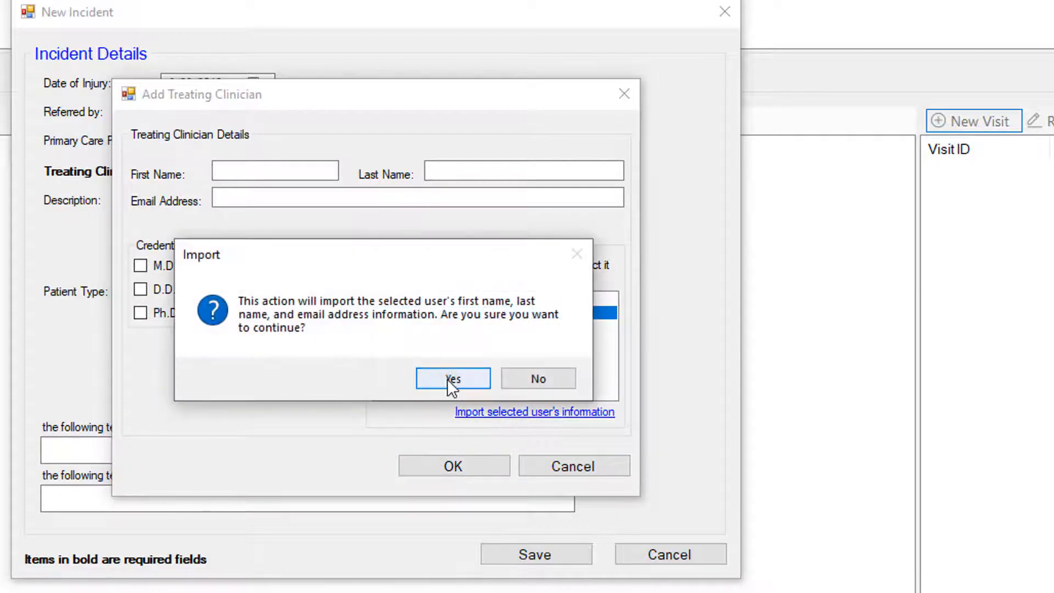
left_click(450, 381)
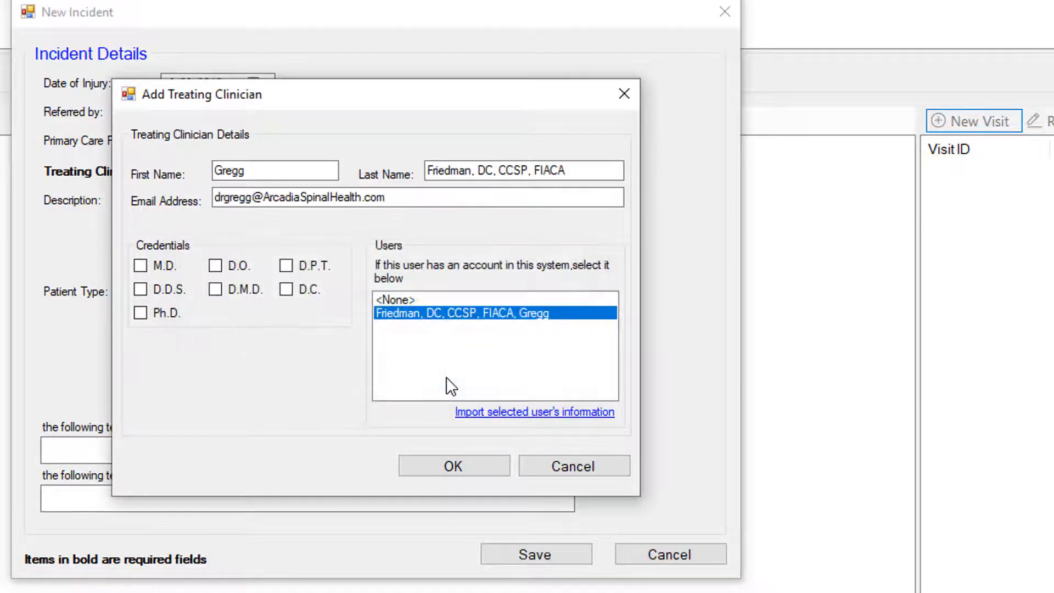
left_click(454, 465)
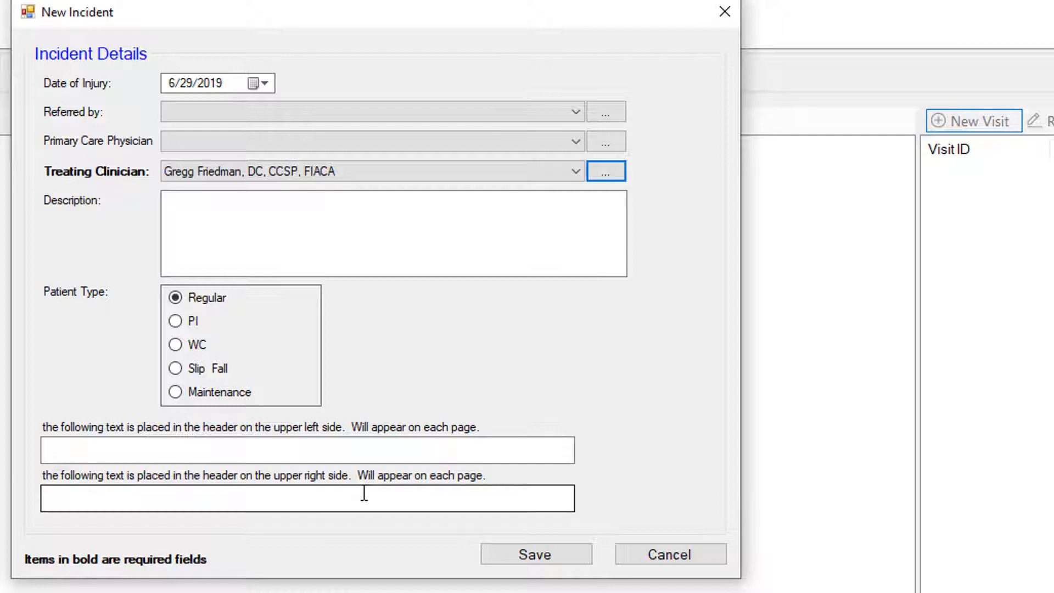
Step: Enter a claim number text for both the upper-left and upper-right page headers and save the incident
left_click(137, 454)
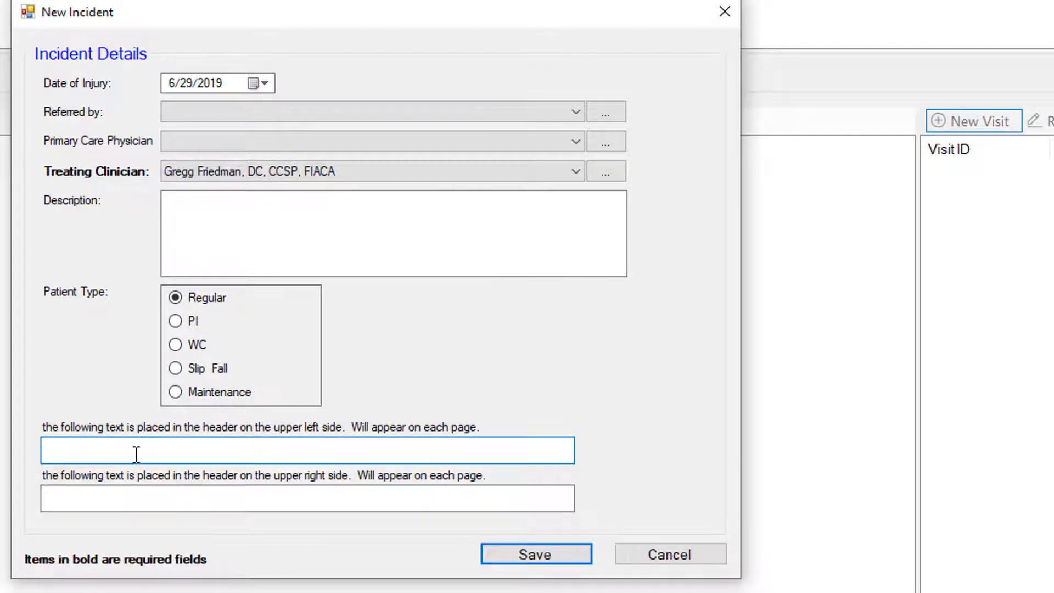
type("Claim # 12345")
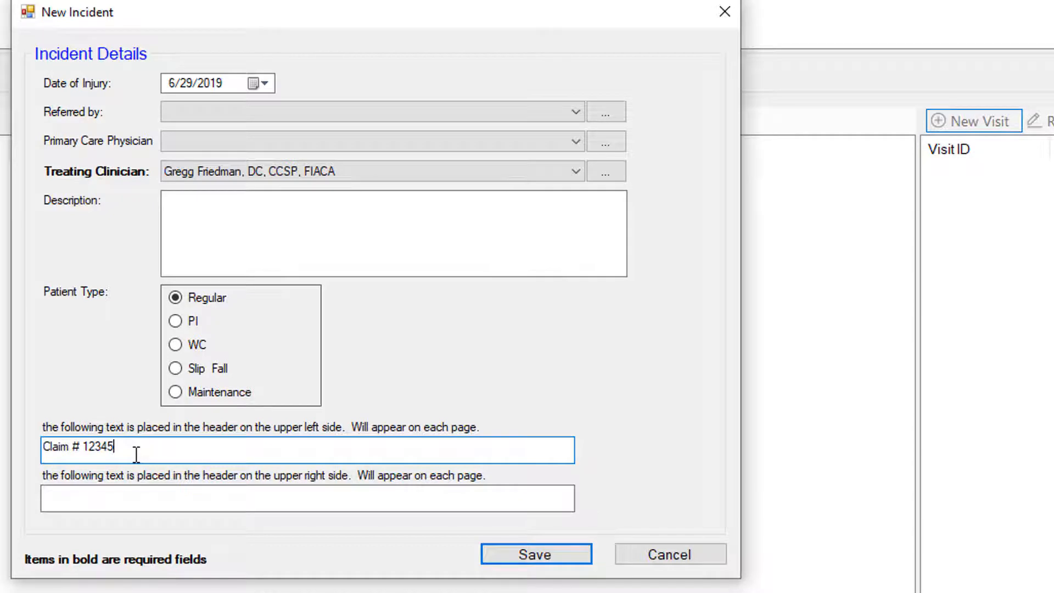
left_click(134, 499)
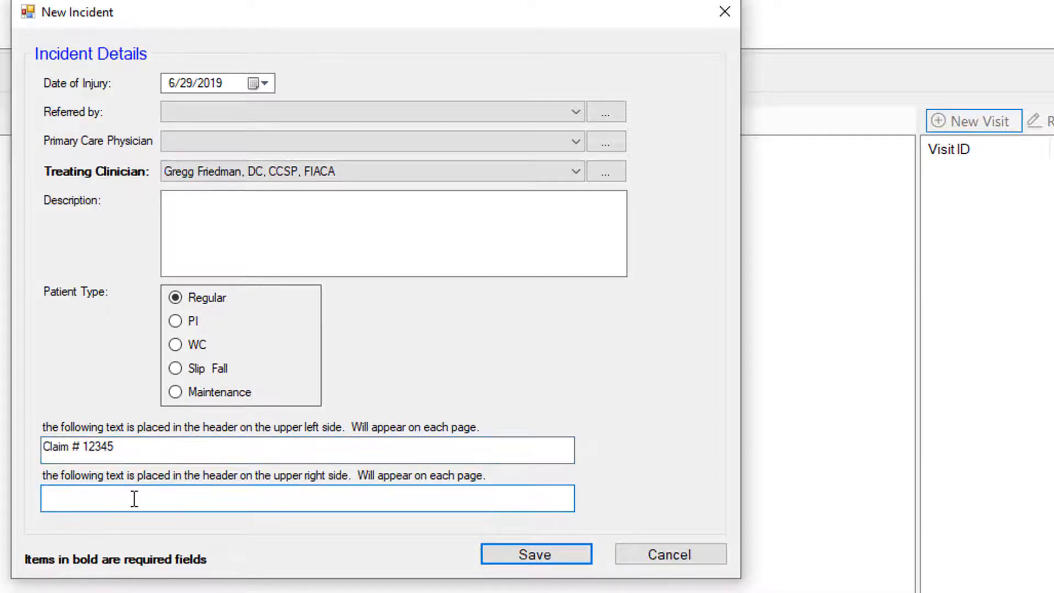
type("Claim # ")
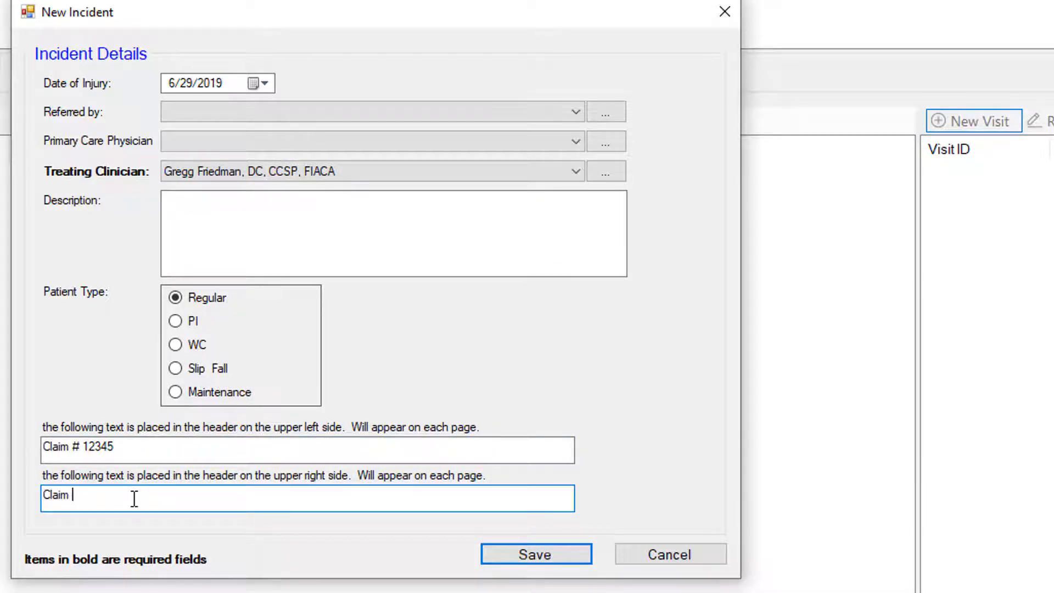
type("abcde")
left_click(513, 554)
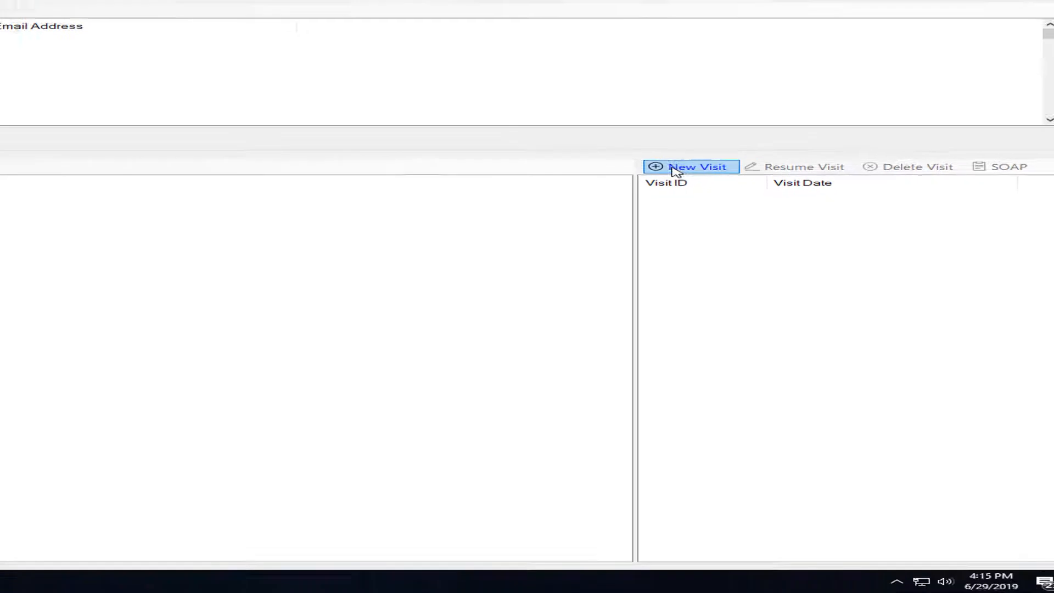
Step: Create a new visit dated June 29, 2019 and include Basic Intake and Review of Systems in the SOAP
left_click(675, 168)
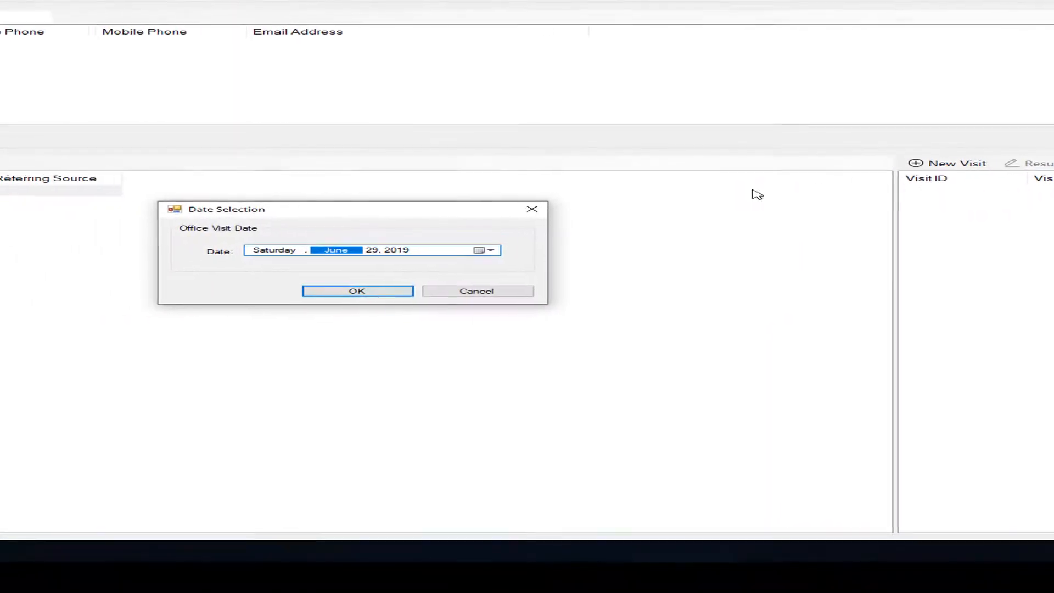
left_click(368, 291)
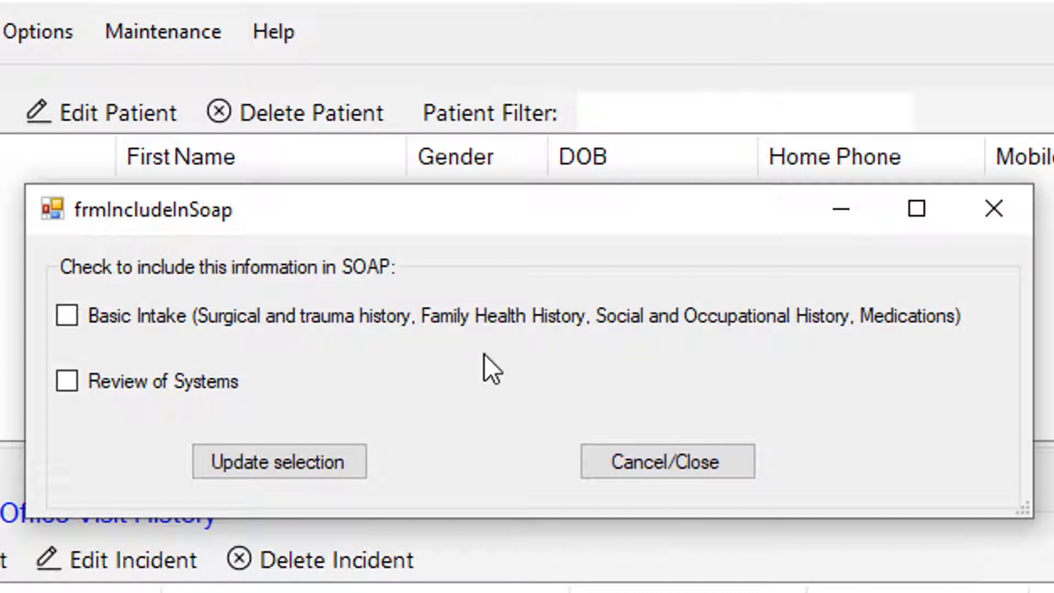
left_click(131, 316)
left_click(166, 378)
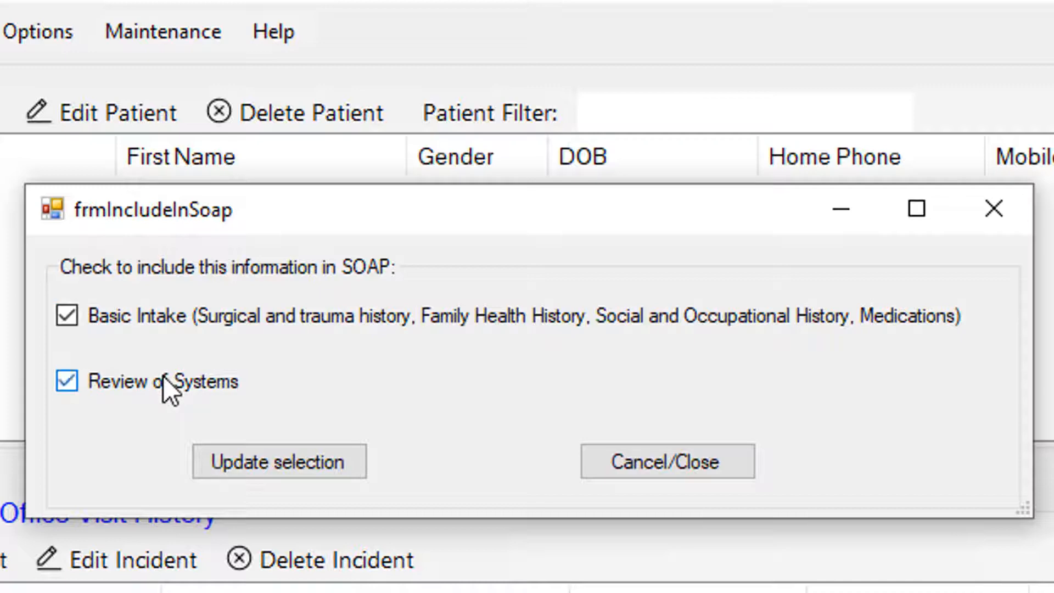
left_click(252, 460)
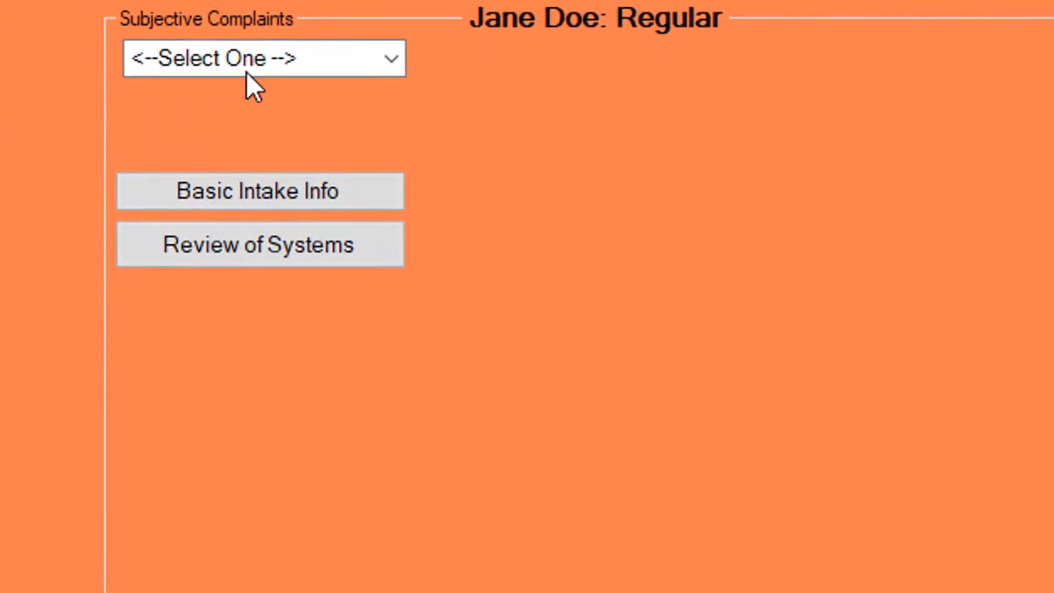
Step: Add a Neck Pain complaint on the right with intensity 6 and 85% of awake time
left_click(570, 296)
left_click(276, 154)
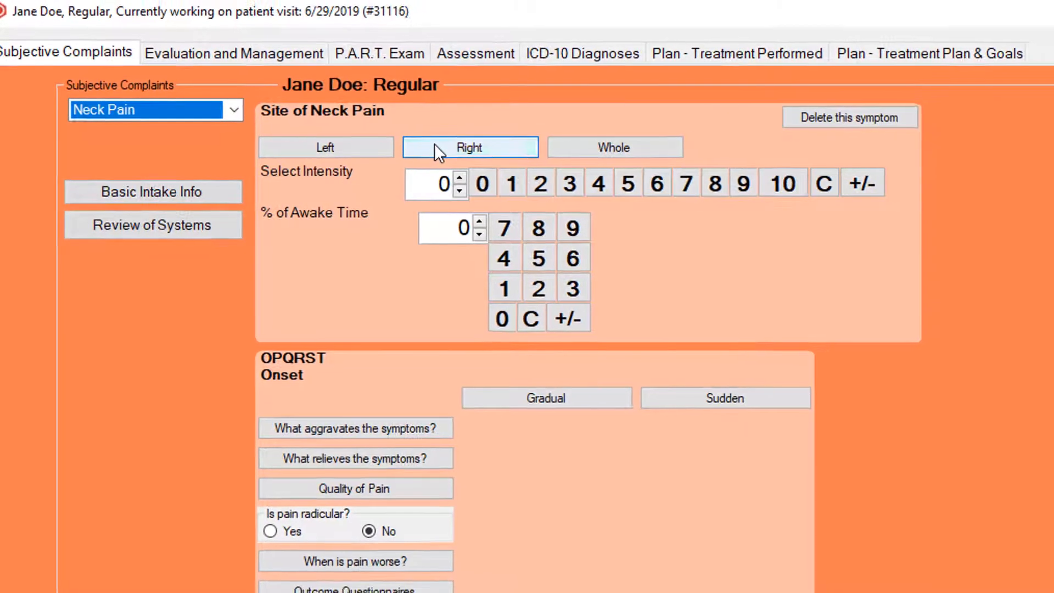
left_click(435, 147)
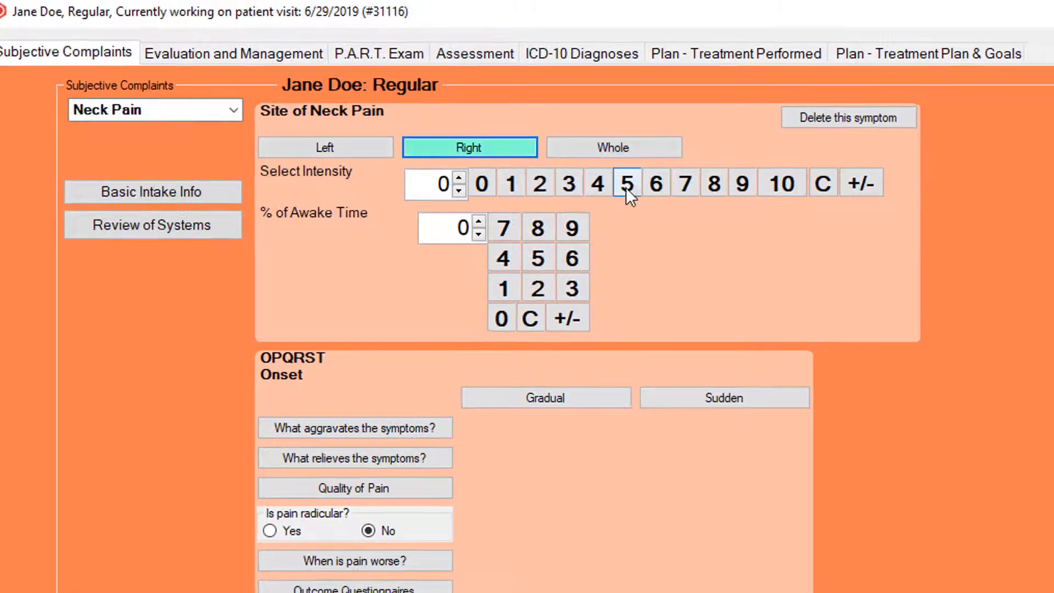
left_click(658, 186)
left_click(536, 229)
left_click(539, 258)
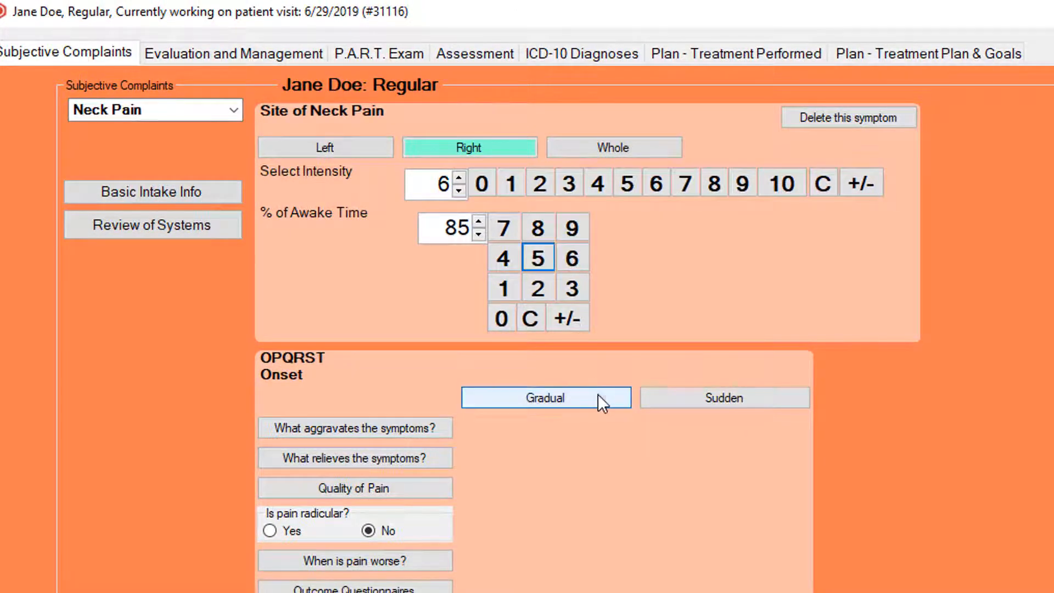
Step: Record a gradual onset using the date option, with Bending Neck Forward and Turning Head to Left as aggravating factors
left_click(598, 395)
left_click(583, 421)
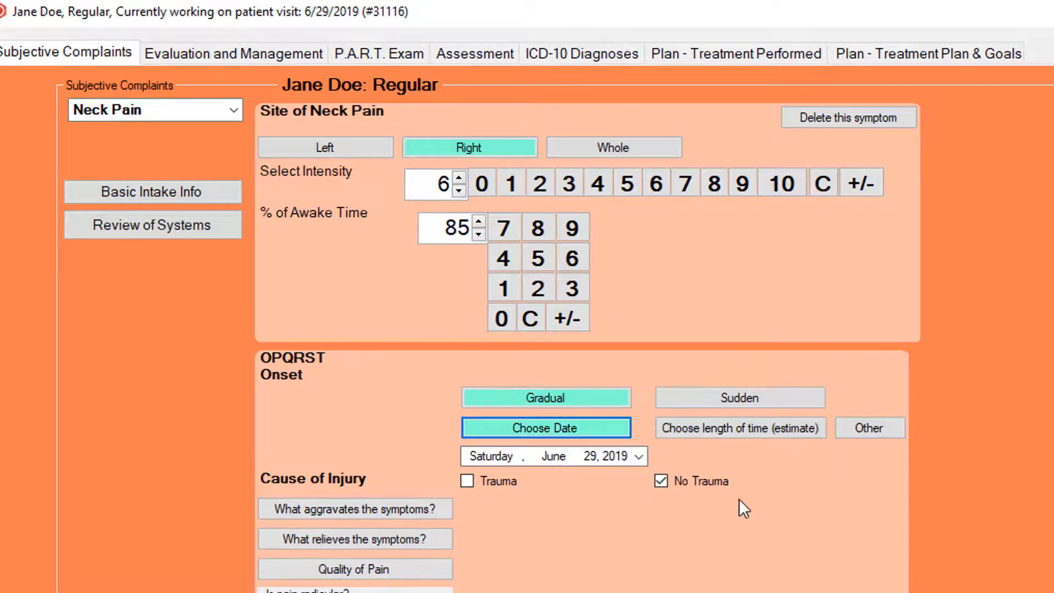
left_click(366, 512)
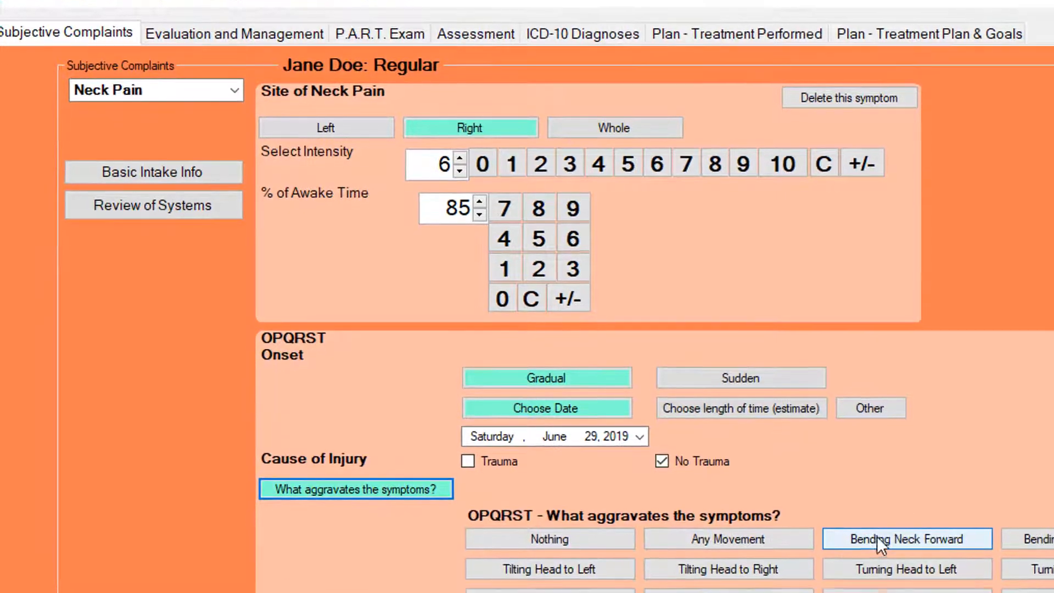
left_click(877, 540)
left_click(879, 569)
Step: Record Resting and Heat as relieving factors and Dull and Achy as the quality of the neck pain
scroll(701, 591, "down", 2)
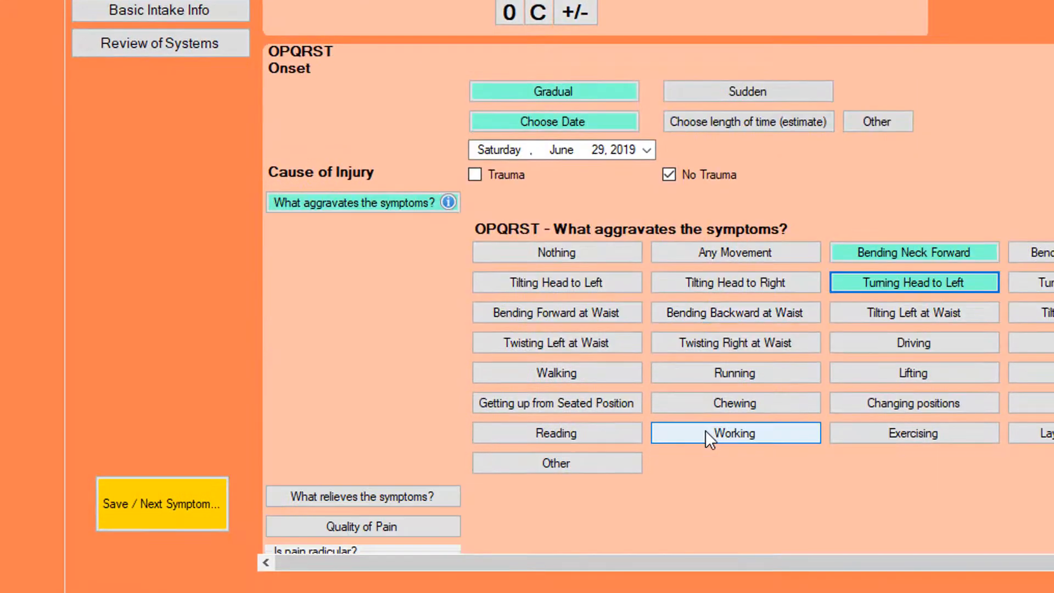
left_click(389, 372)
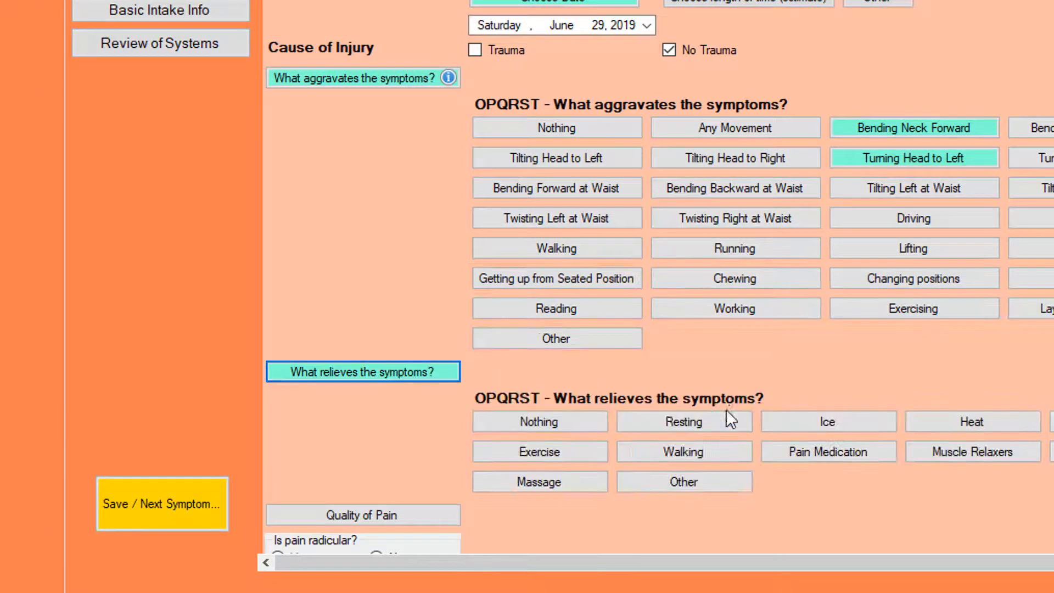
left_click(947, 422)
left_click(430, 513)
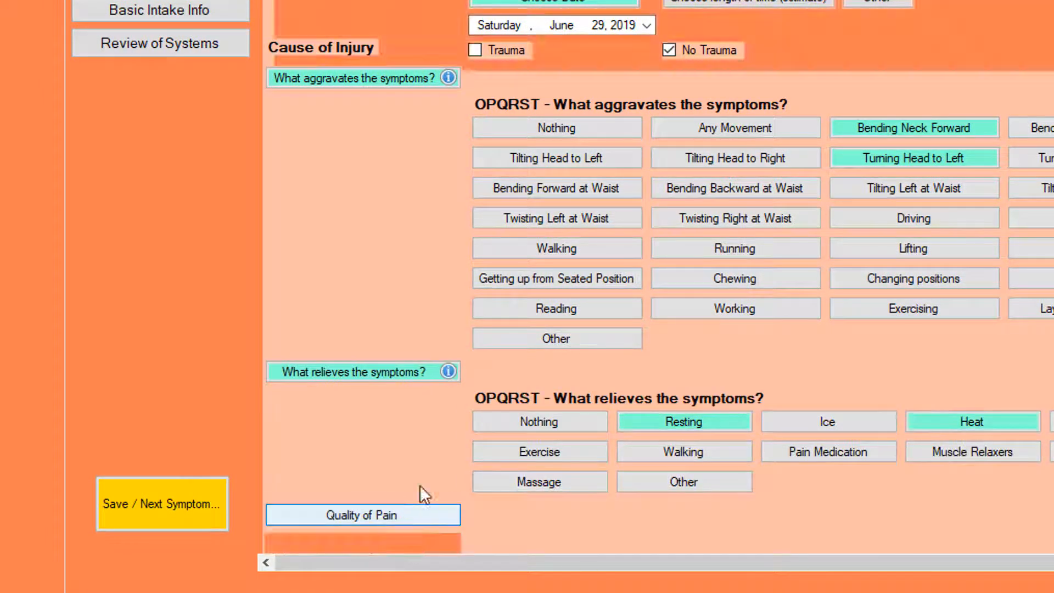
scroll(725, 430, "down", 1)
left_click(719, 320)
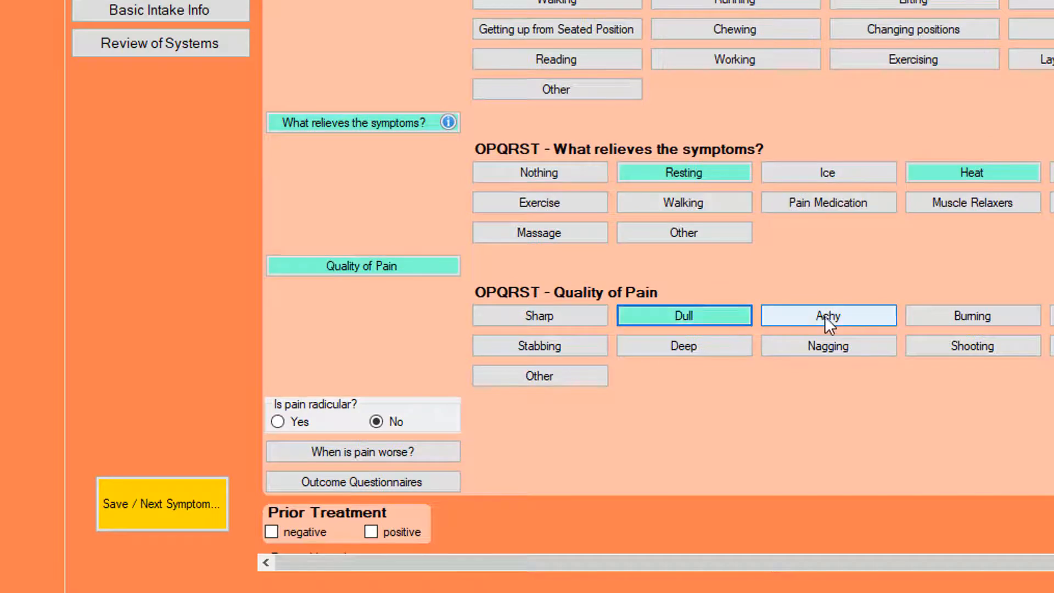
left_click(825, 316)
Step: Record that the neck pain is worse in the morning
scroll(762, 412, "down", 1)
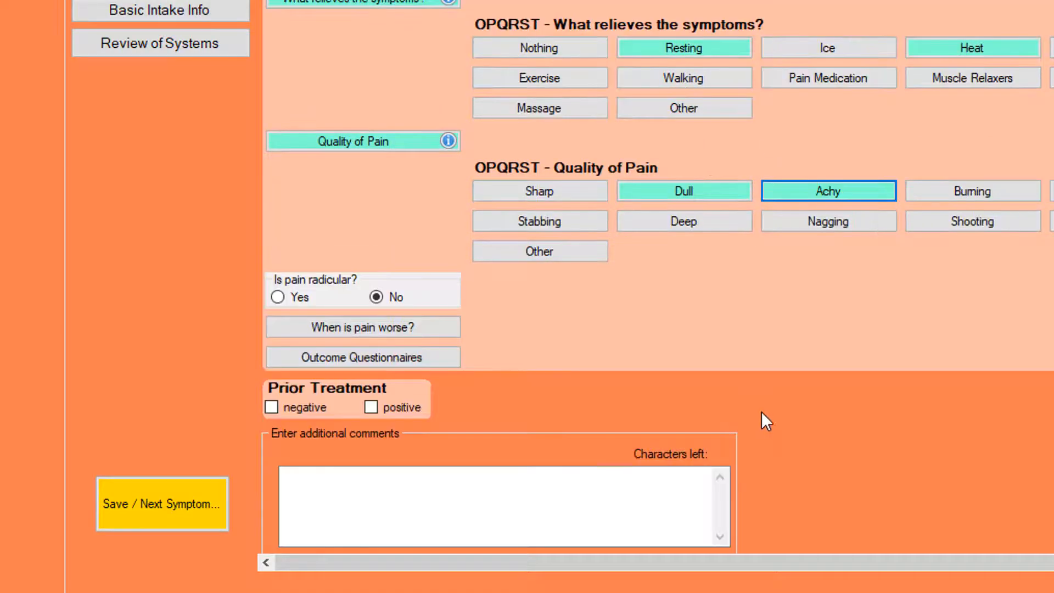
left_click(430, 329)
left_click(675, 379)
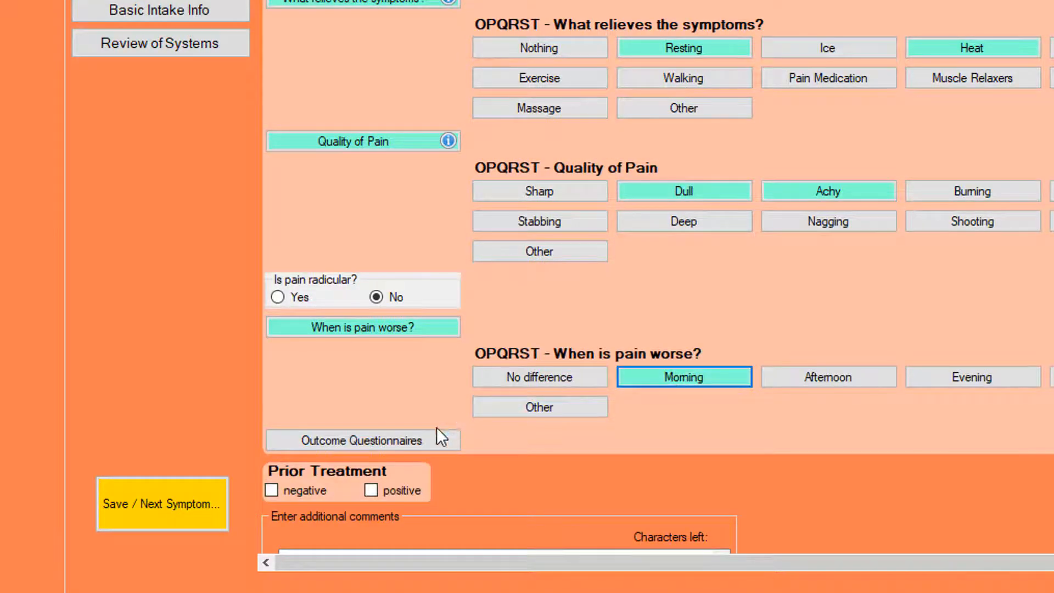
Step: Enter a Bournemouth Neck Questionnaire score of 52 and mark prior treatment as negative
left_click(455, 440)
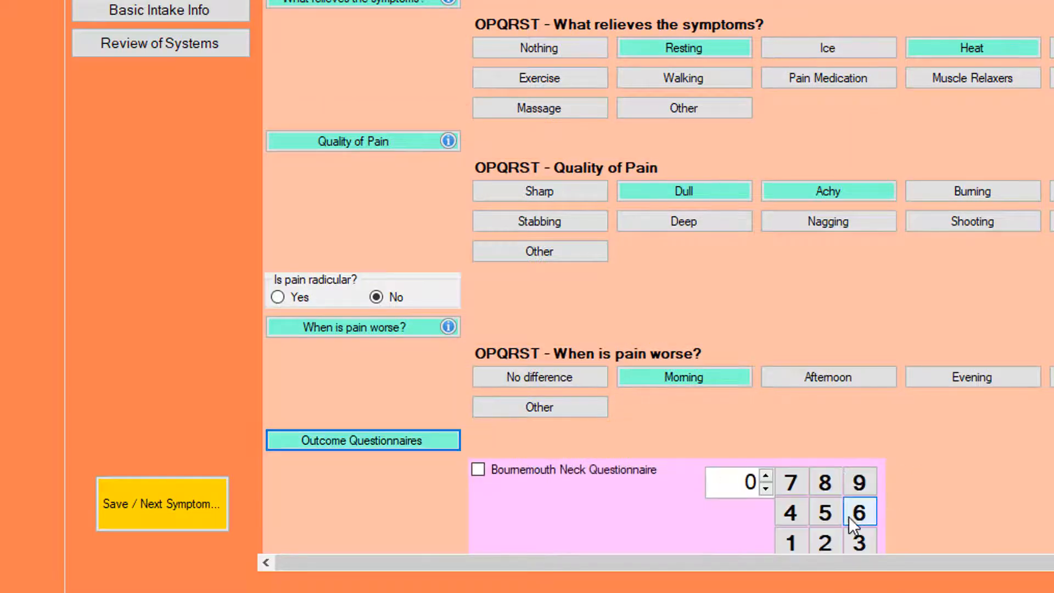
left_click(825, 512)
left_click(824, 541)
scroll(946, 476, "down", 1)
scroll(946, 476, "down", 4)
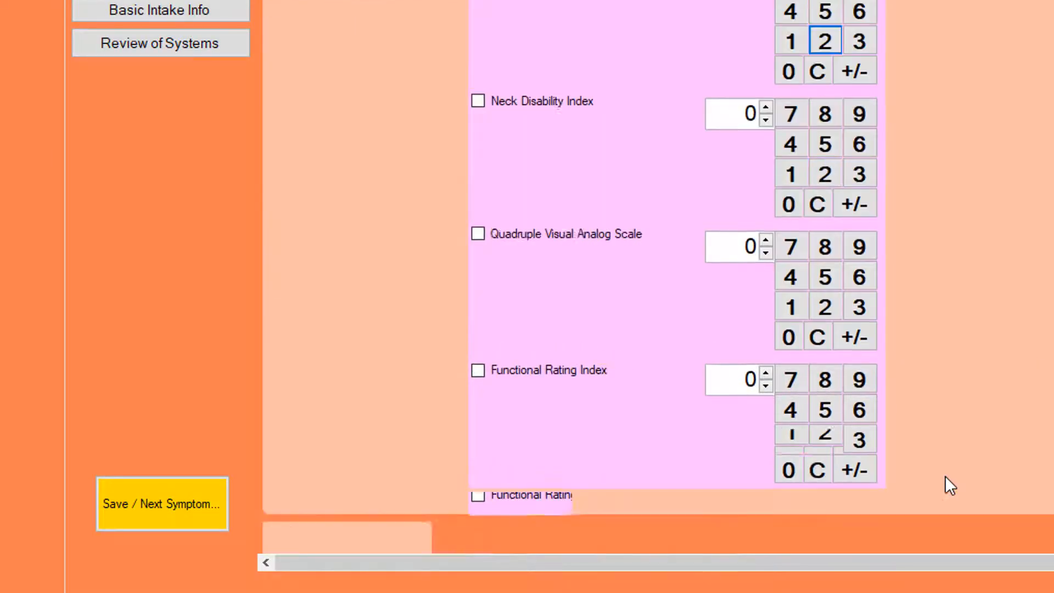
left_click(300, 384)
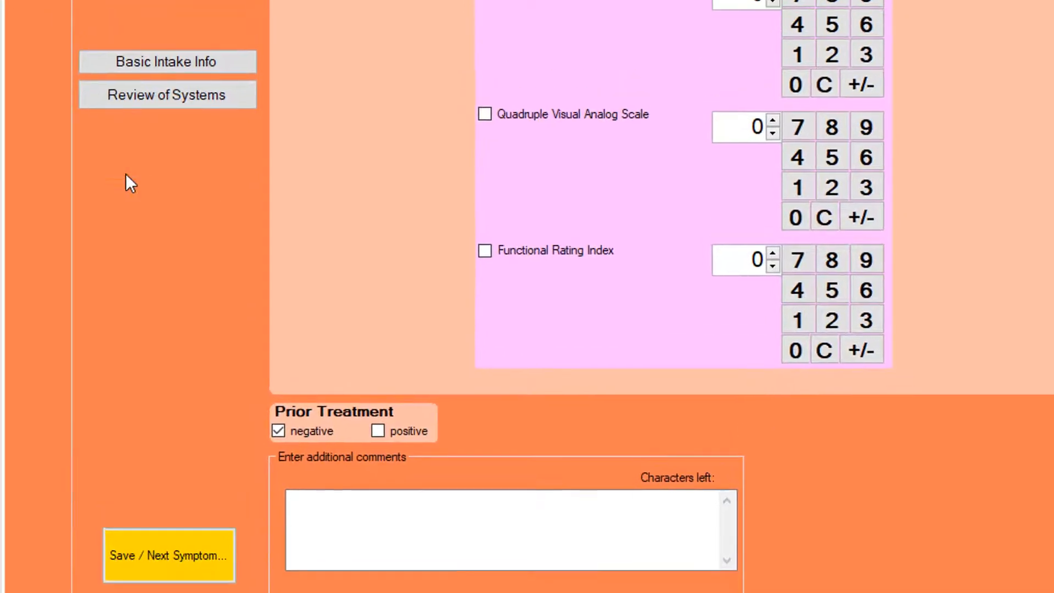
Step: In the basic intake, mark surgical history positive with "sdfsdf" and trauma history positive with "sdfsdfs"
left_click(173, 127)
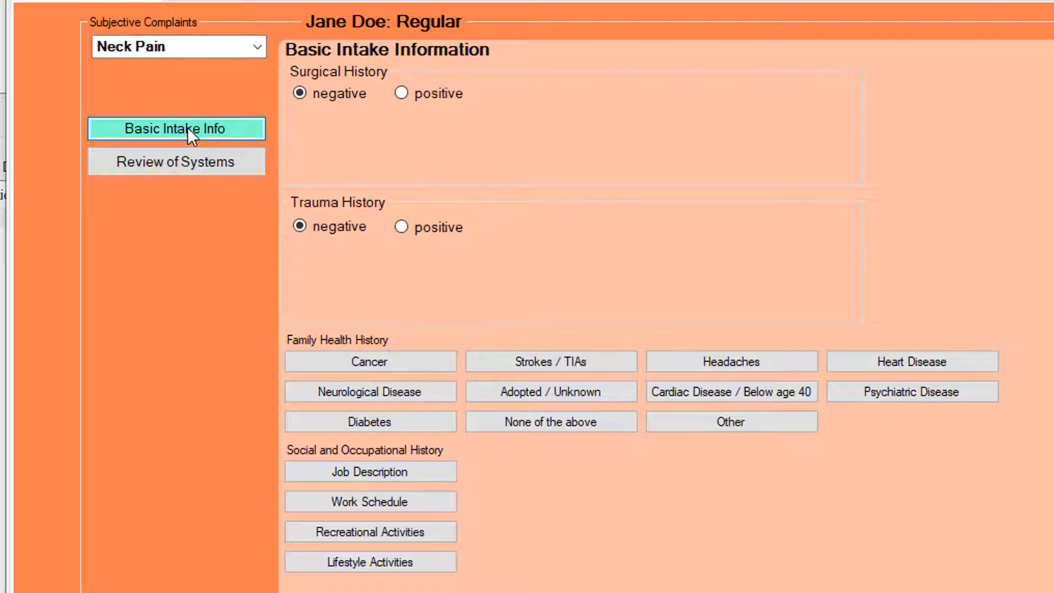
left_click(434, 91)
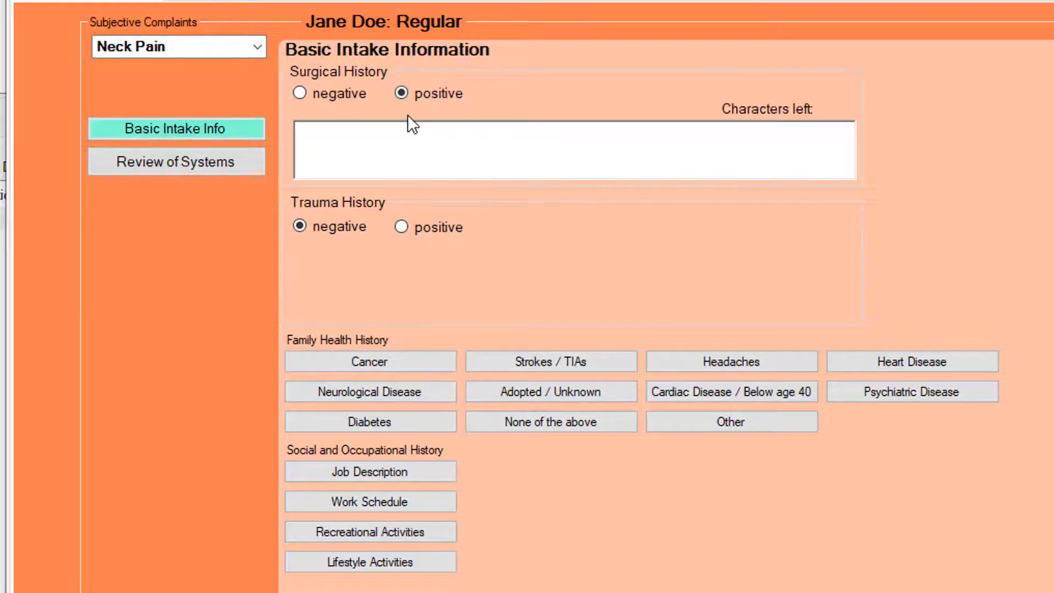
left_click(384, 151)
type("sdfsdf")
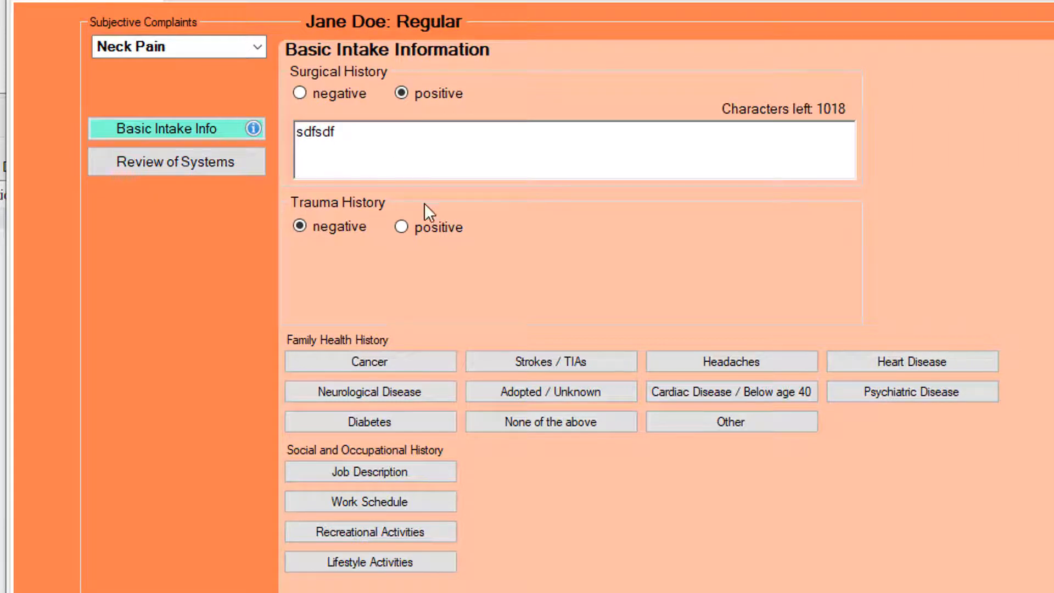
left_click(403, 226)
type("sdfsdfs")
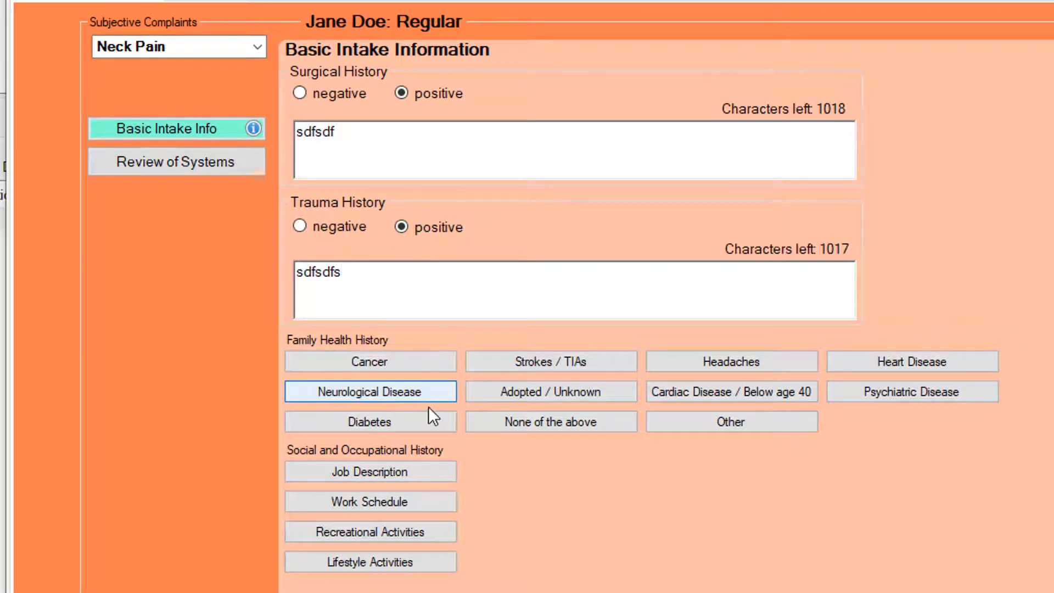
Step: Add Diabetes to the family health history and enter "sdfdsfs" as the job description
left_click(426, 421)
left_click(423, 471)
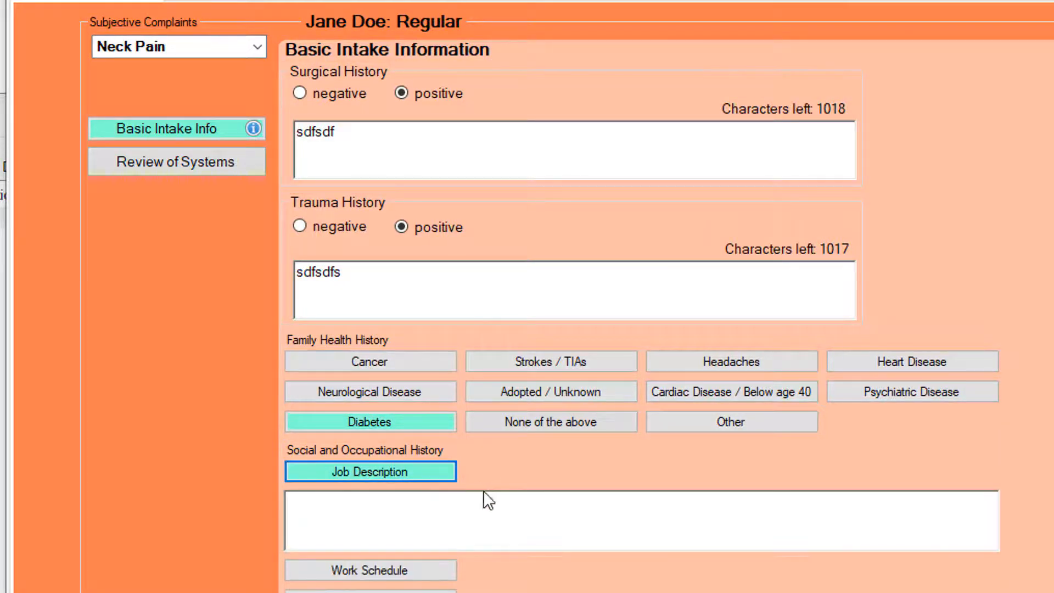
left_click(478, 503)
type("sdfdsfs")
Step: Add a work schedule entry reading "sdfsdfd" to the social and occupational history
scroll(418, 480, "down", 2)
left_click(420, 486)
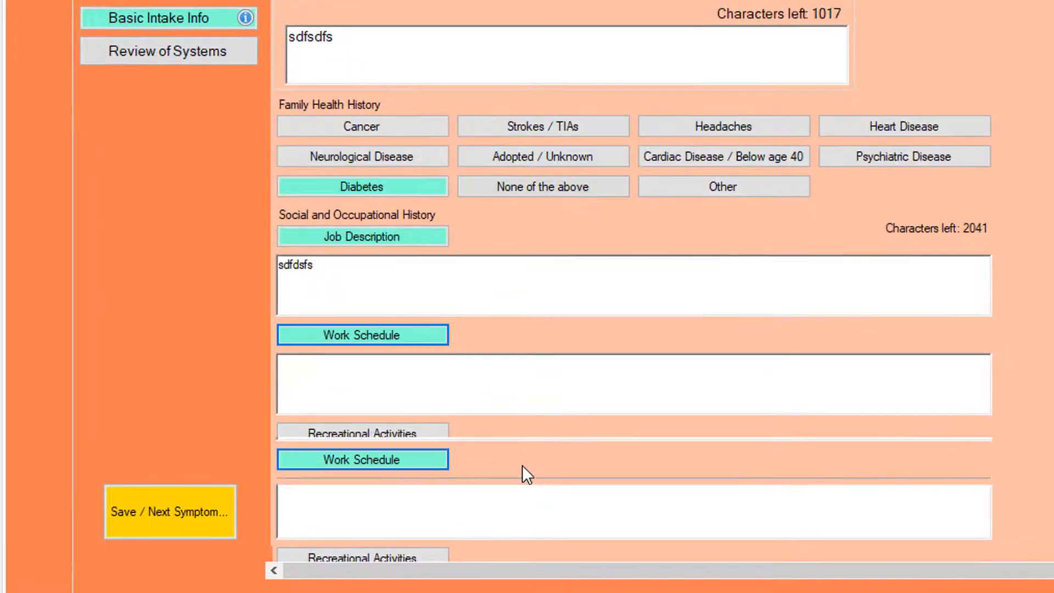
left_click(471, 385)
type("sdfsdfd")
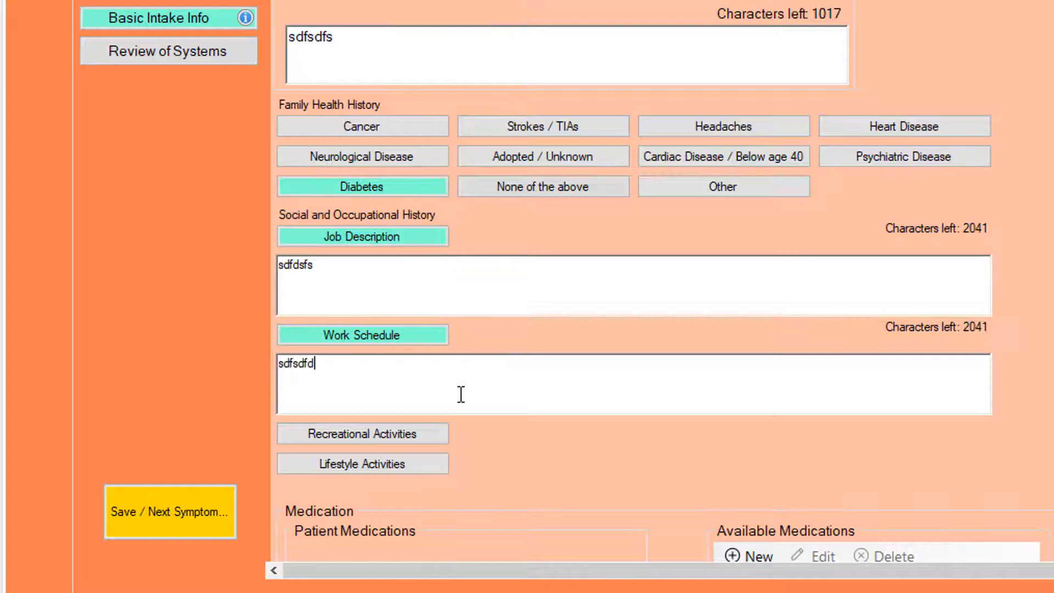
Step: Add recreational activities reading "sdfsdf" and lifestyle activities reading "sdfdsfd" to the social and occupational history
left_click(442, 435)
left_click(441, 469)
type("sdfsdf")
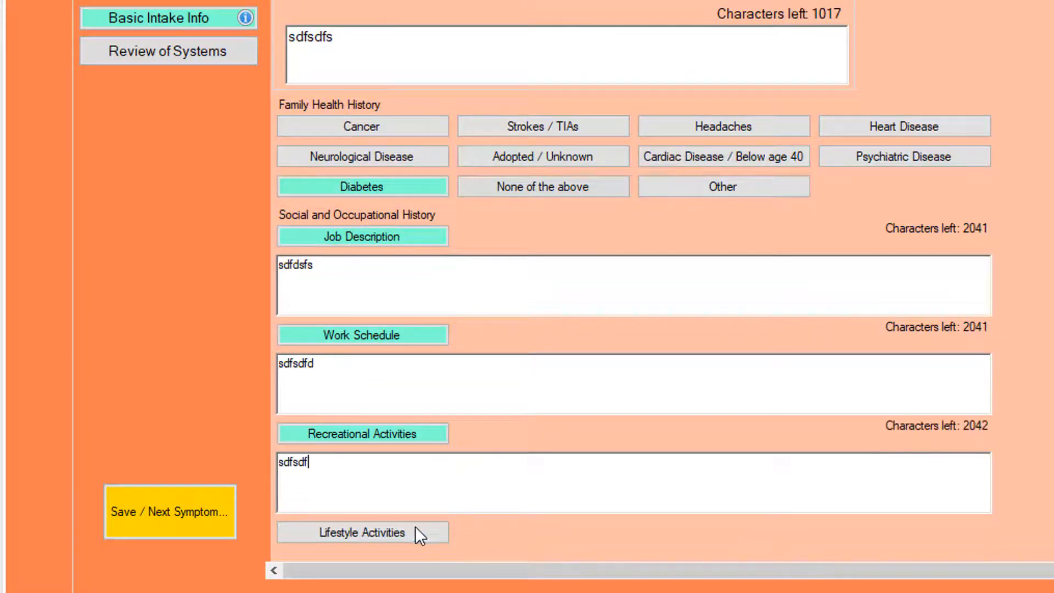
left_click(417, 528)
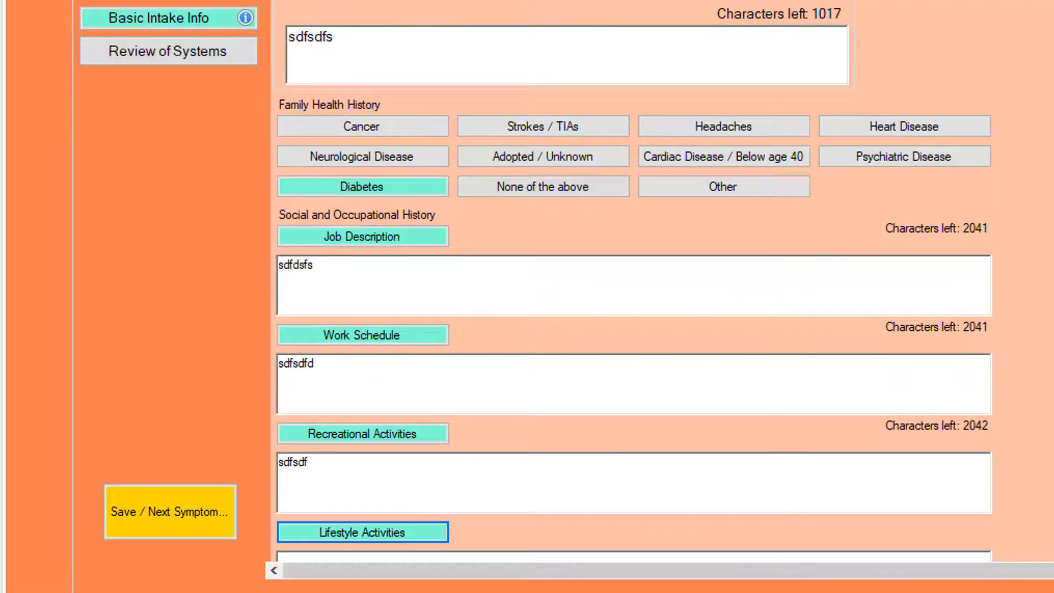
scroll(764, 459, "down", 5)
left_click(389, 250)
type("sdfdsfd")
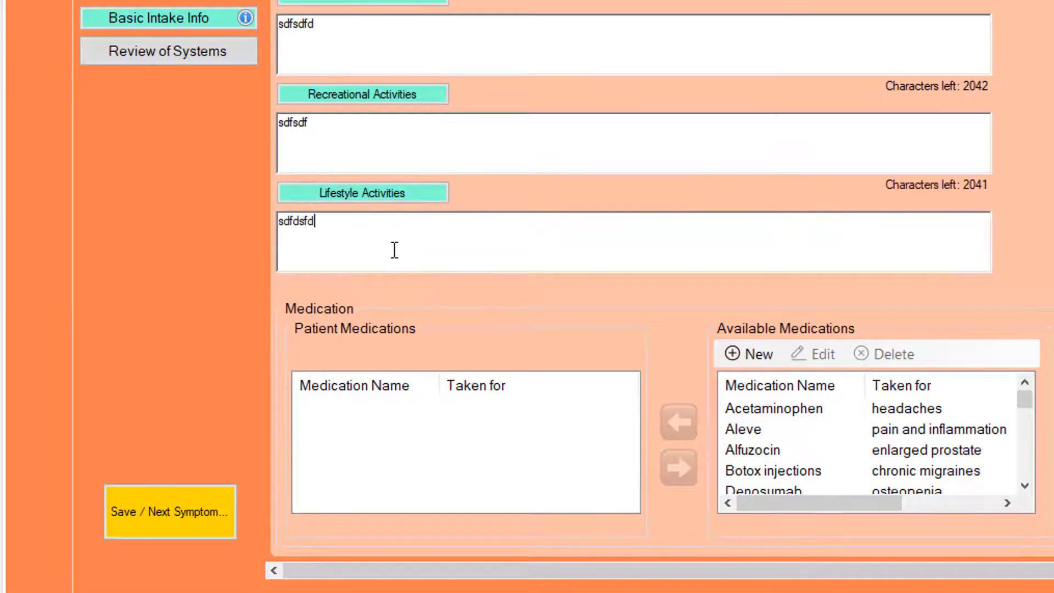
Step: Add Ibuprofen from the available medications to the patient's medications
scroll(823, 418, "down", 3)
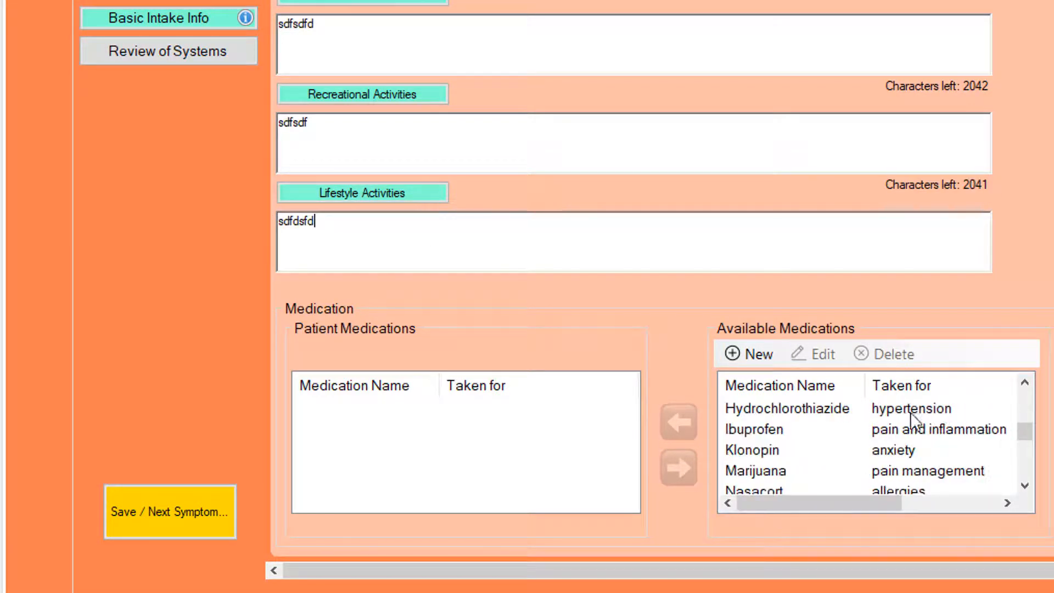
left_click(773, 429)
left_click(679, 423)
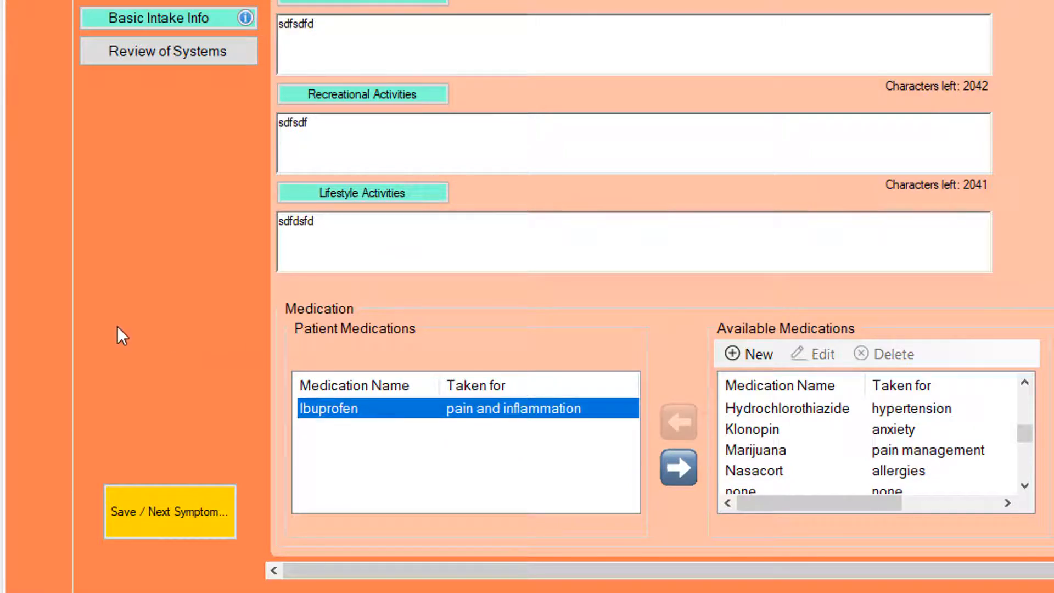
Step: In the Review of Systems, mark neurology history positive with Memory Loss and gastroenterology history positive with Constipation
left_click(149, 43)
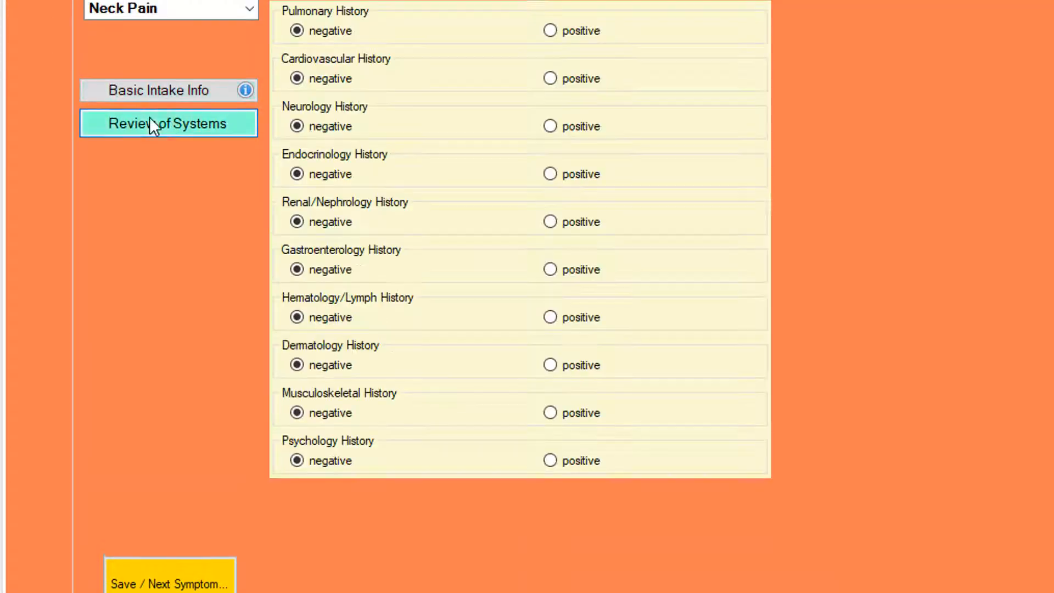
left_click(581, 220)
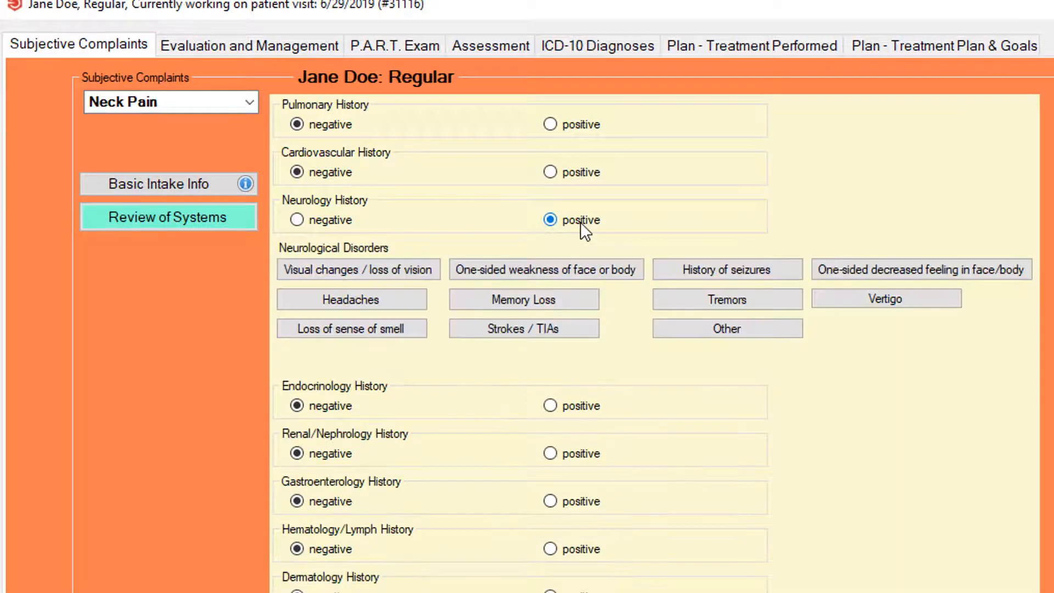
left_click(562, 298)
left_click(566, 500)
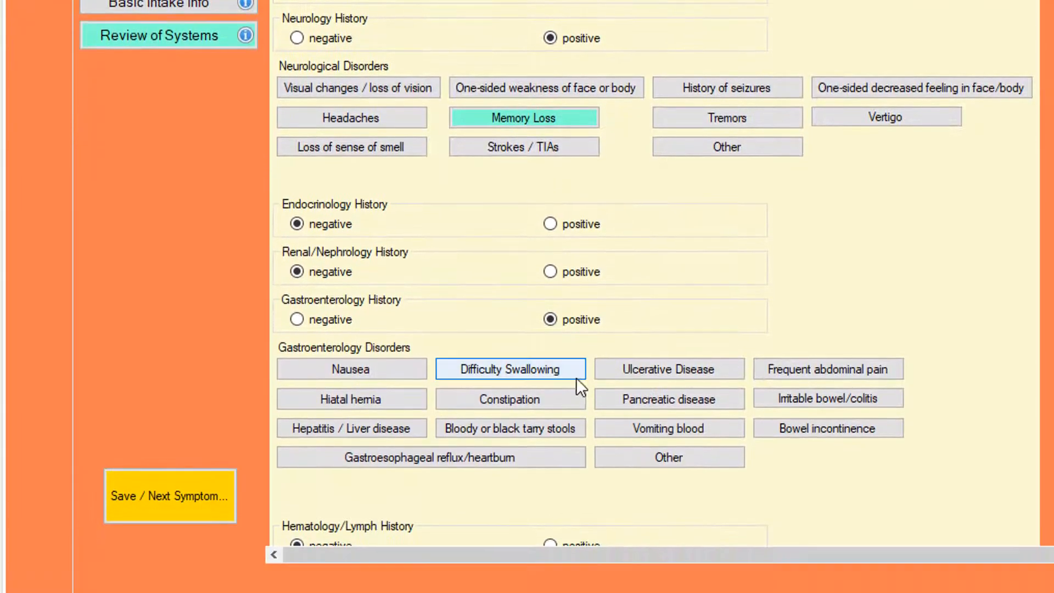
left_click(551, 580)
scroll(881, 311, "down", 4)
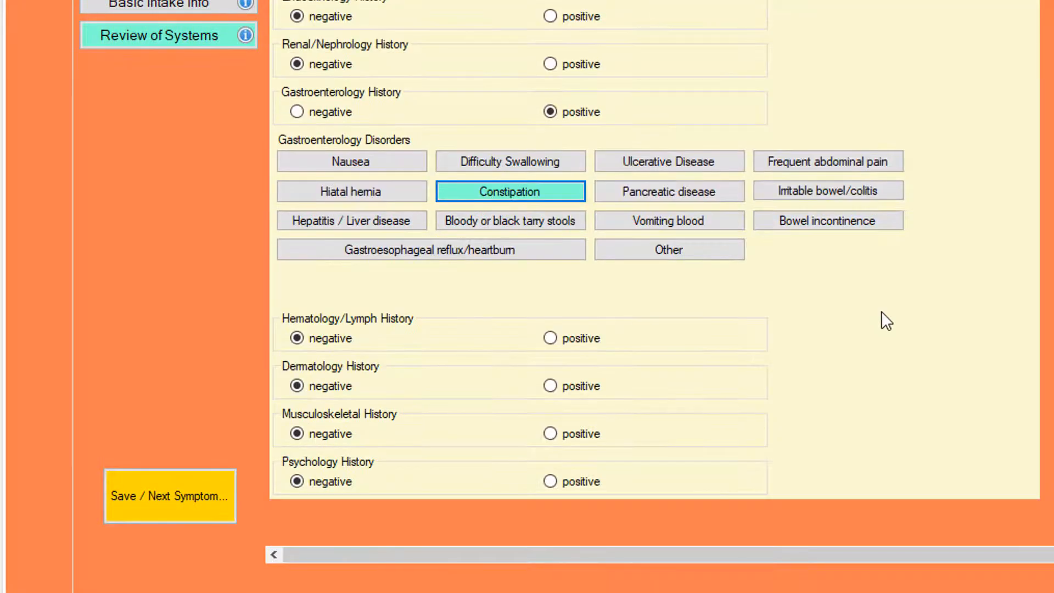
Step: Mark musculoskeletal history positive and select Osteoarthritis as the disorder
left_click(579, 439)
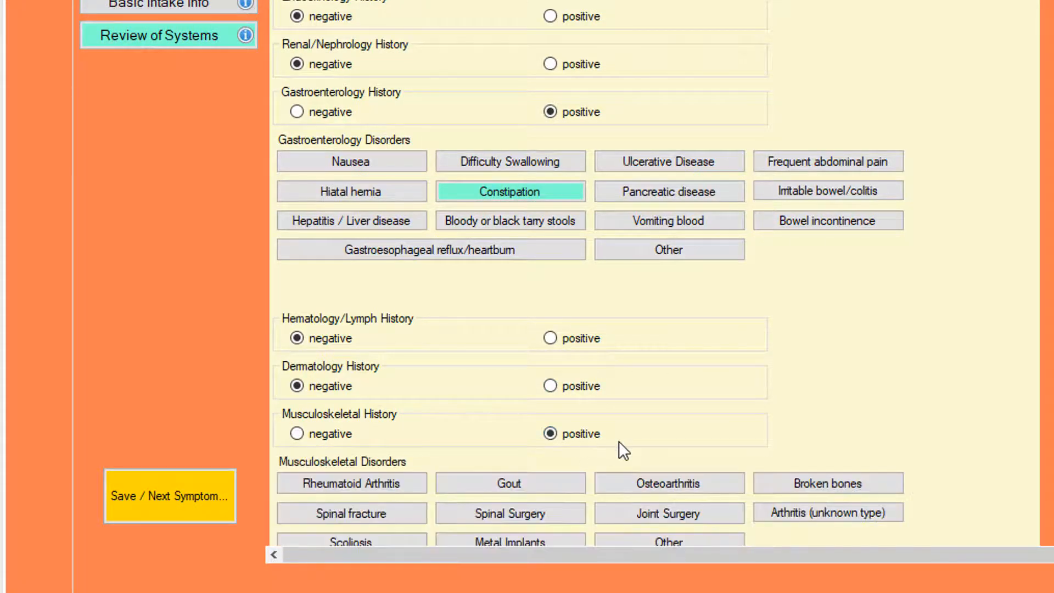
left_click(674, 471)
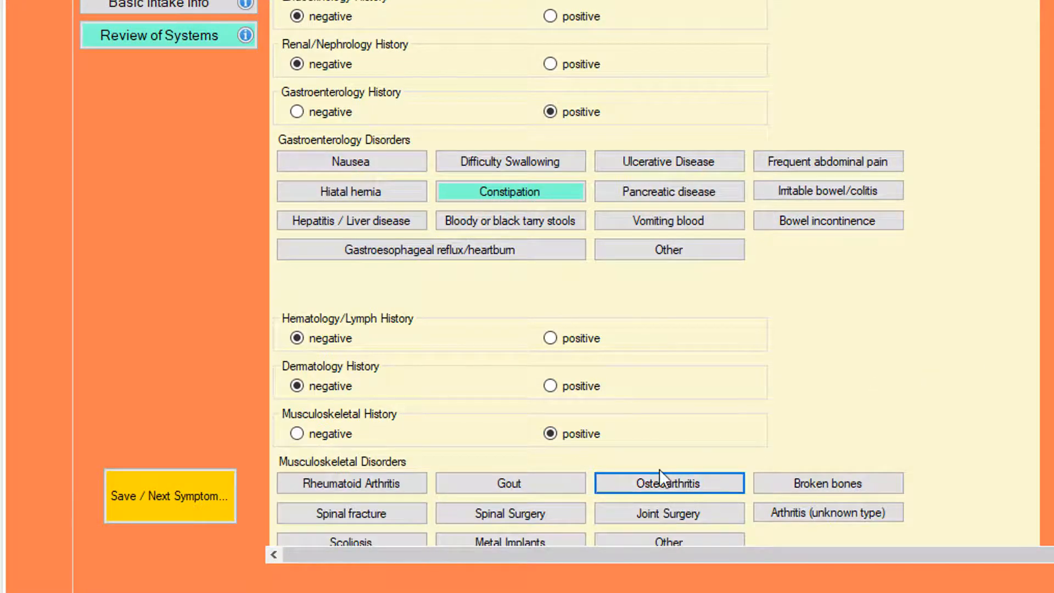
left_click(651, 482)
scroll(957, 374, "down", 2)
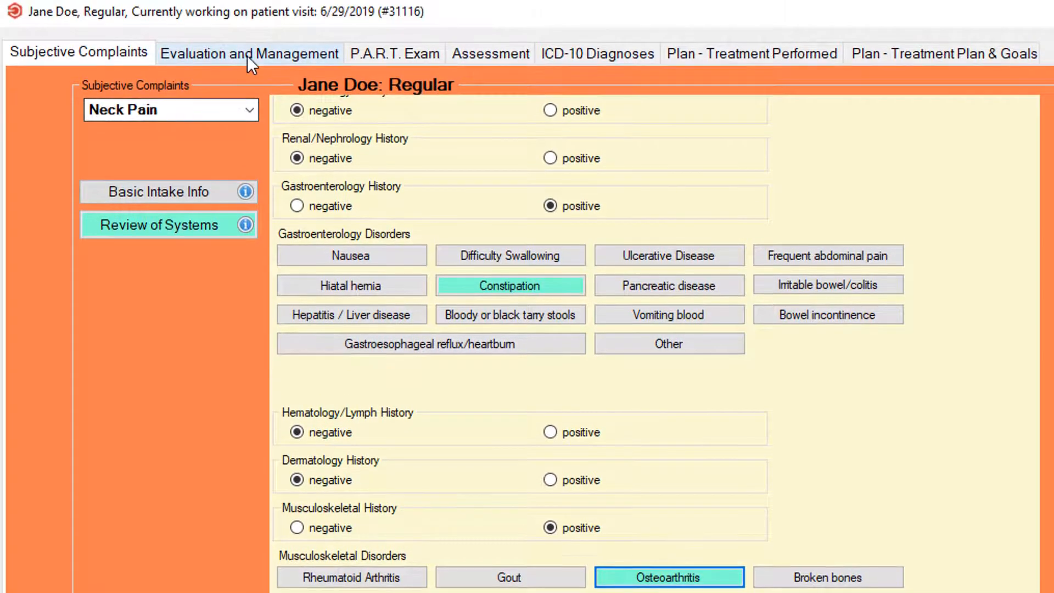
Step: Go through the remaining visit sections up to Treatment Plan & Goals, and save the 6/29/2019 visit
left_click(248, 55)
left_click(386, 50)
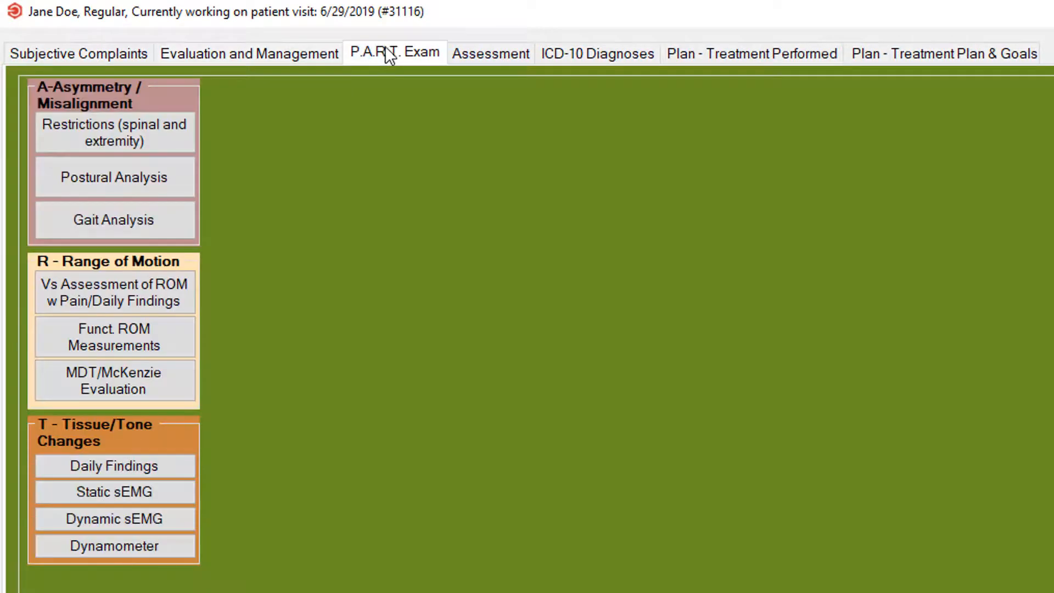
left_click(521, 52)
left_click(603, 52)
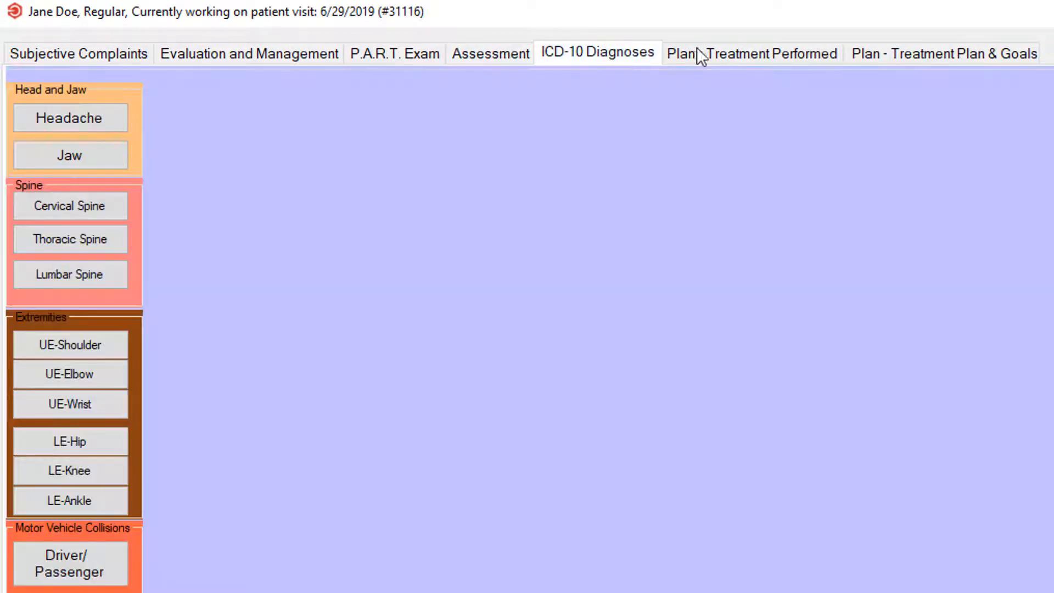
left_click(800, 53)
left_click(944, 53)
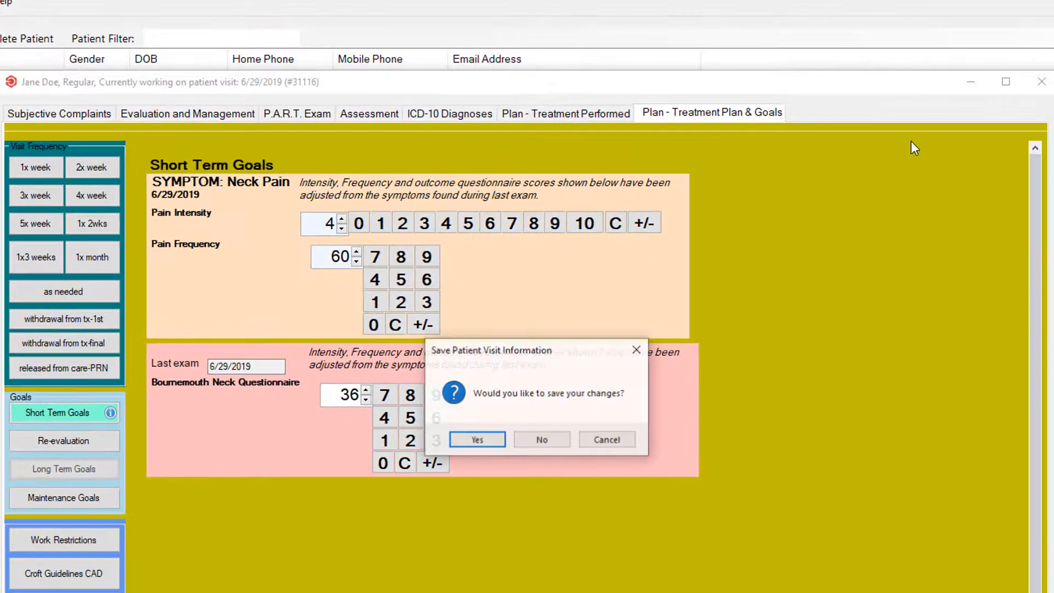
left_click(477, 439)
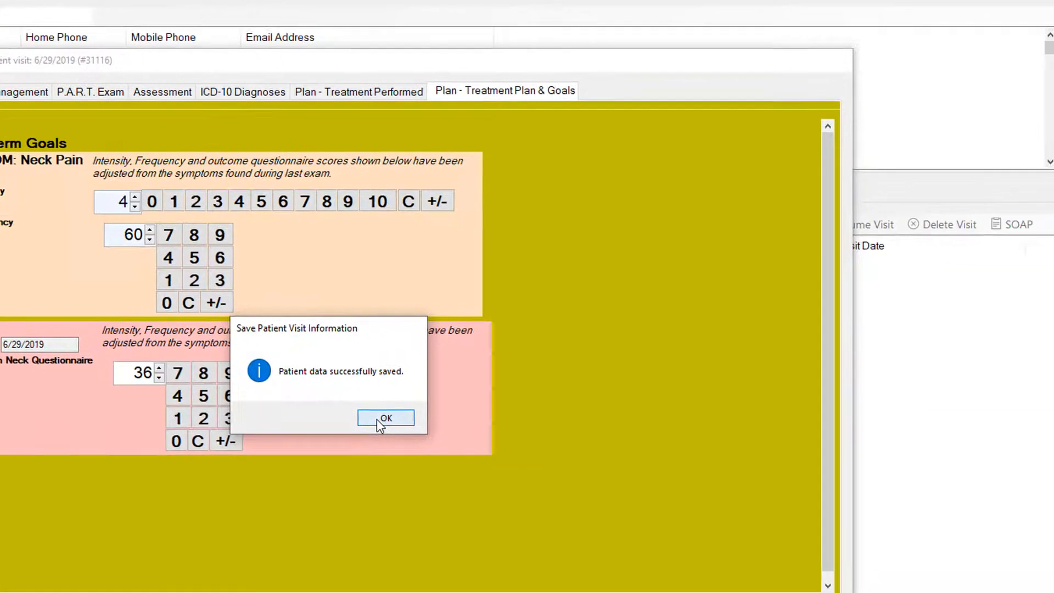
left_click(666, 440)
Step: Open the 6/29/2019 visit's SOAP note and review the neck pain narrative, intake history and Review of Systems
left_click(1013, 222)
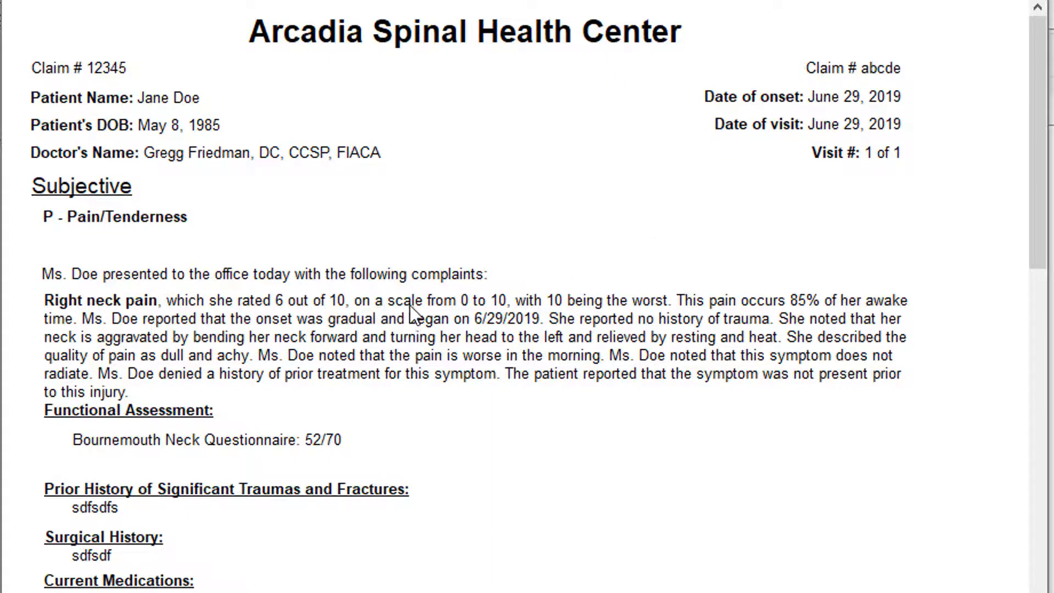
scroll(496, 312, "down", 3)
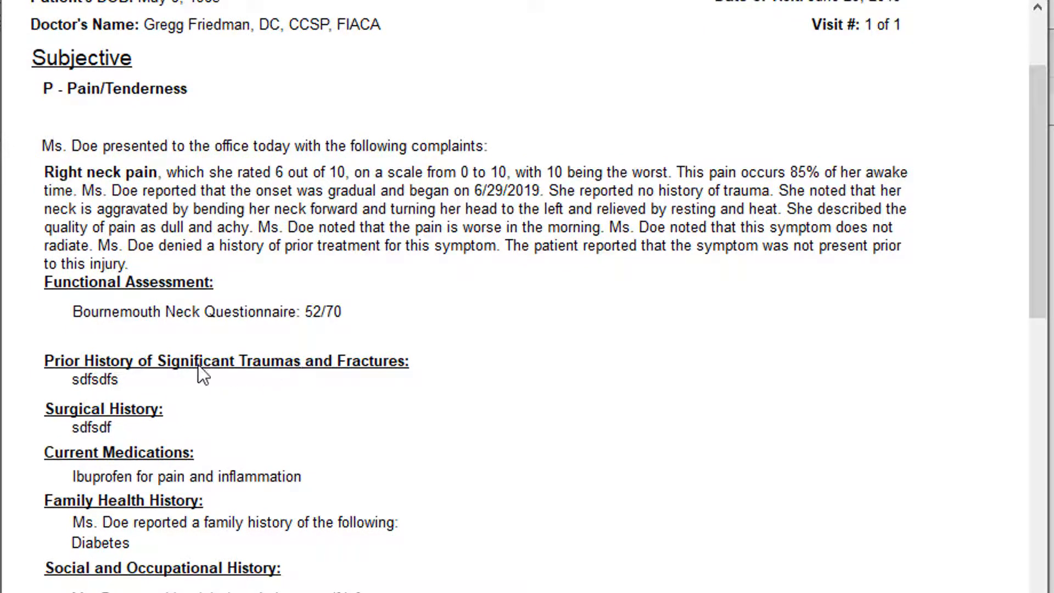
scroll(474, 356, "down", 1)
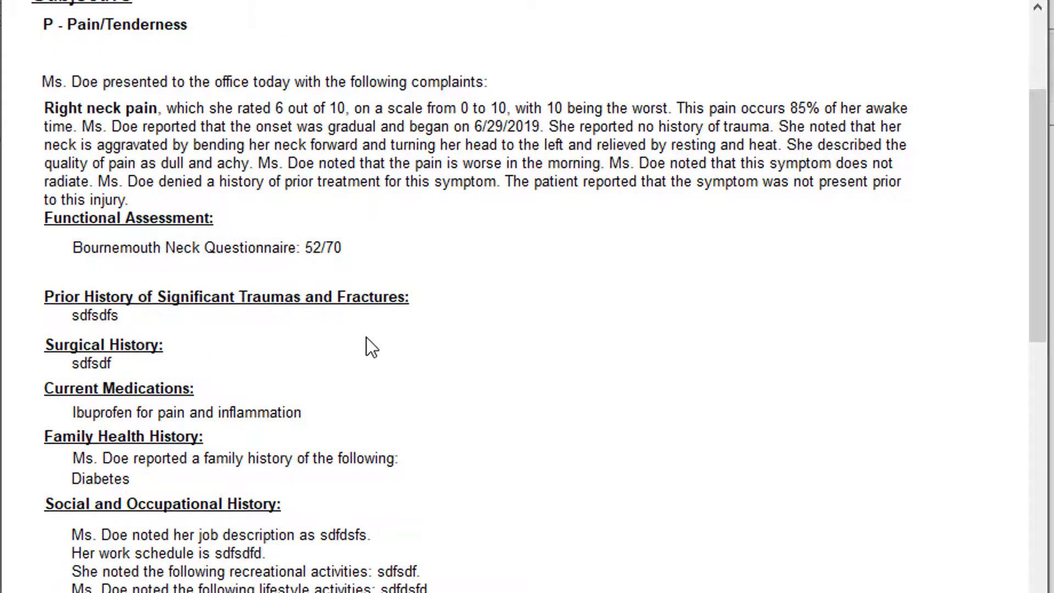
scroll(362, 335, "down", 1)
scroll(368, 330, "down", 3)
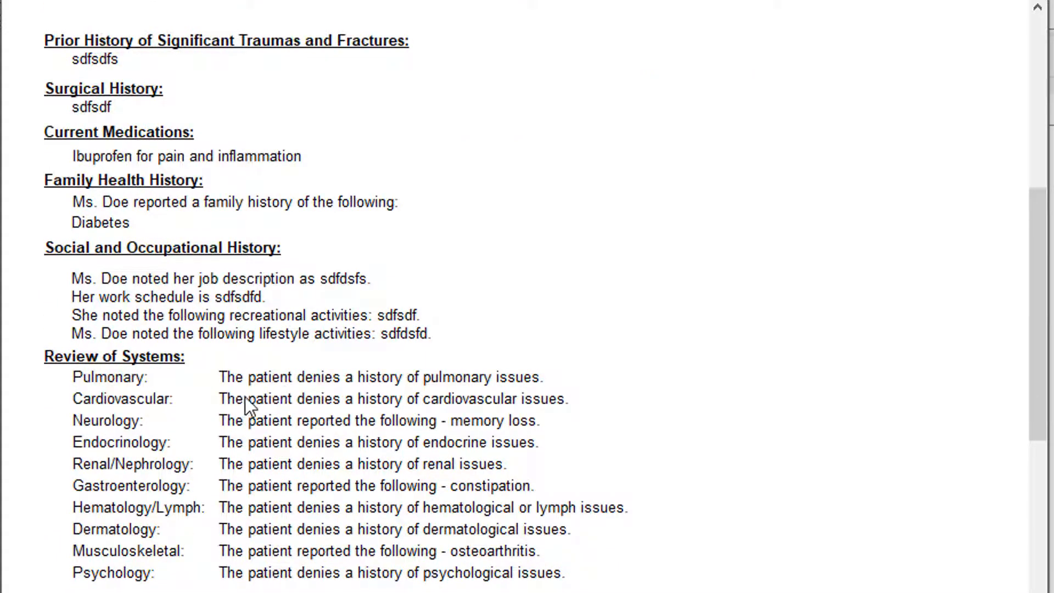
scroll(246, 396, "down", 2)
scroll(252, 395, "up", 2)
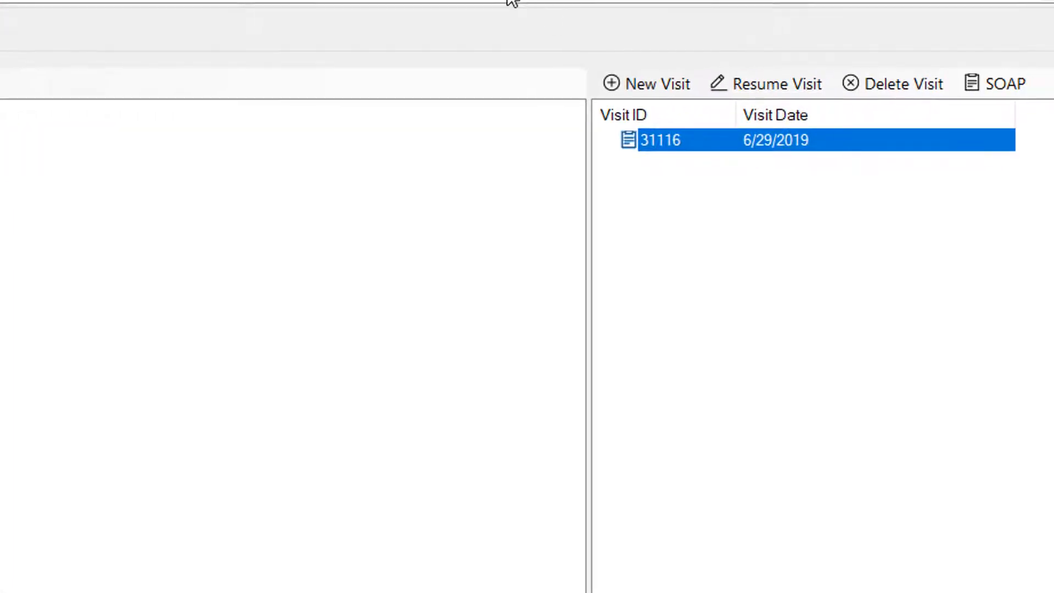
Step: Create a new office visit dated 6/30/2019, leaving Basic Intake and Review of Systems out of its SOAP note
left_click(656, 83)
left_click(211, 353)
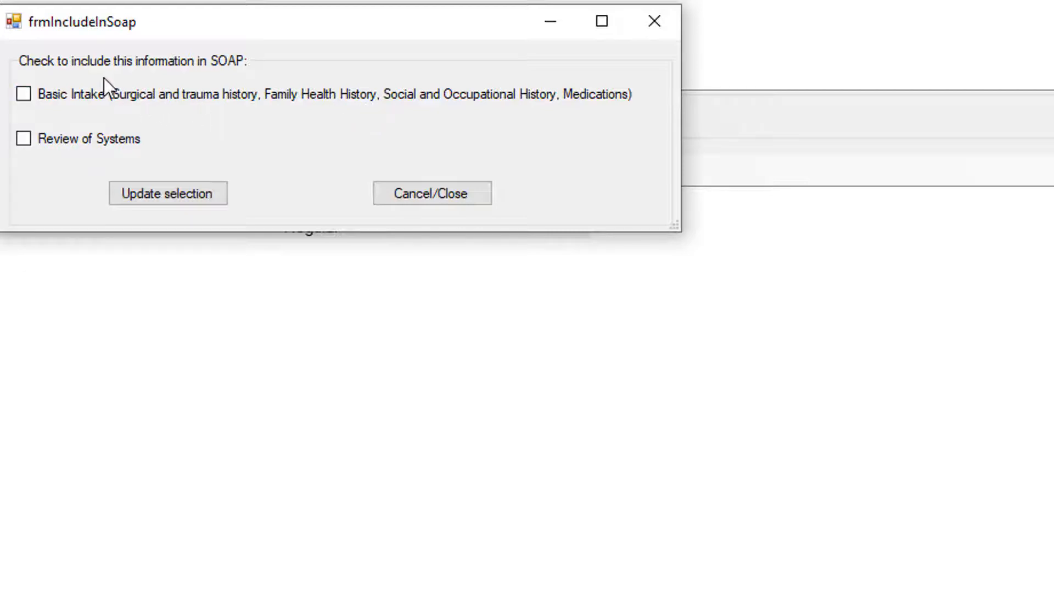
left_click(150, 194)
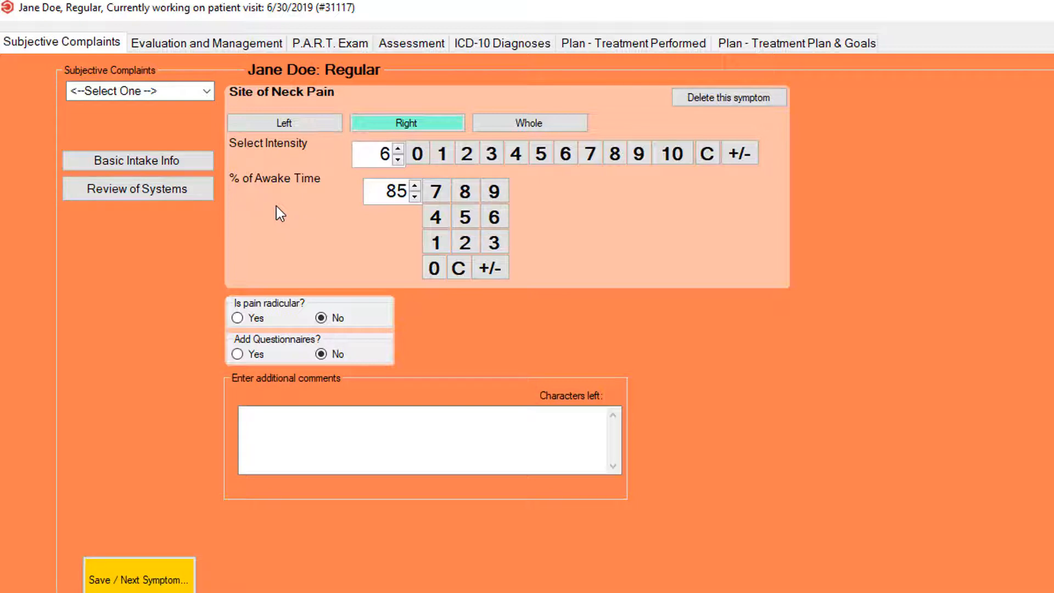
Step: Go through the assessment and plan sections of the 6/30/2019 visit, save it, and open its SOAP note
left_click(445, 43)
left_click(608, 43)
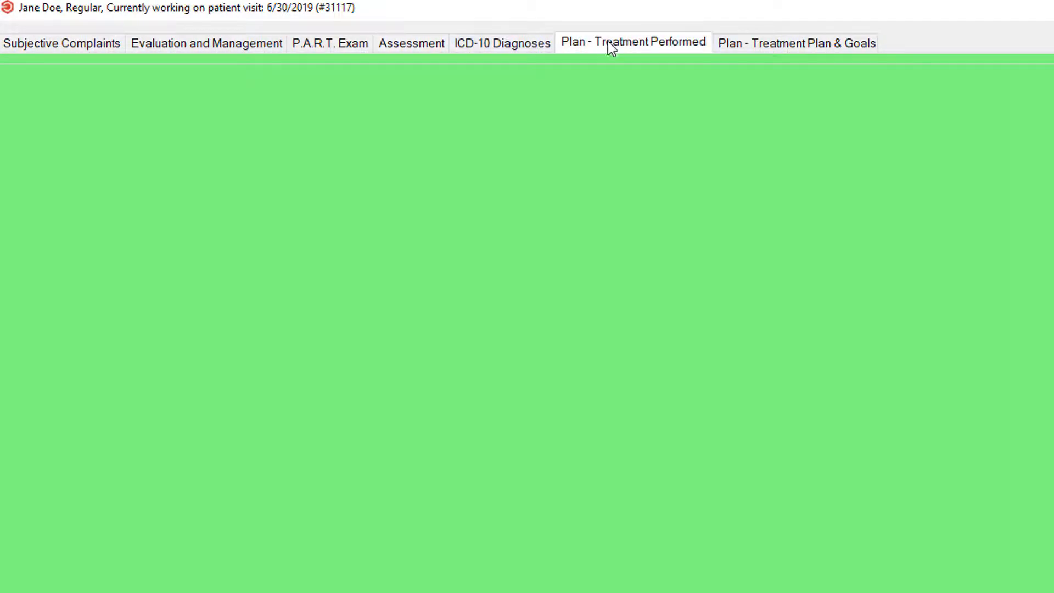
left_click(785, 42)
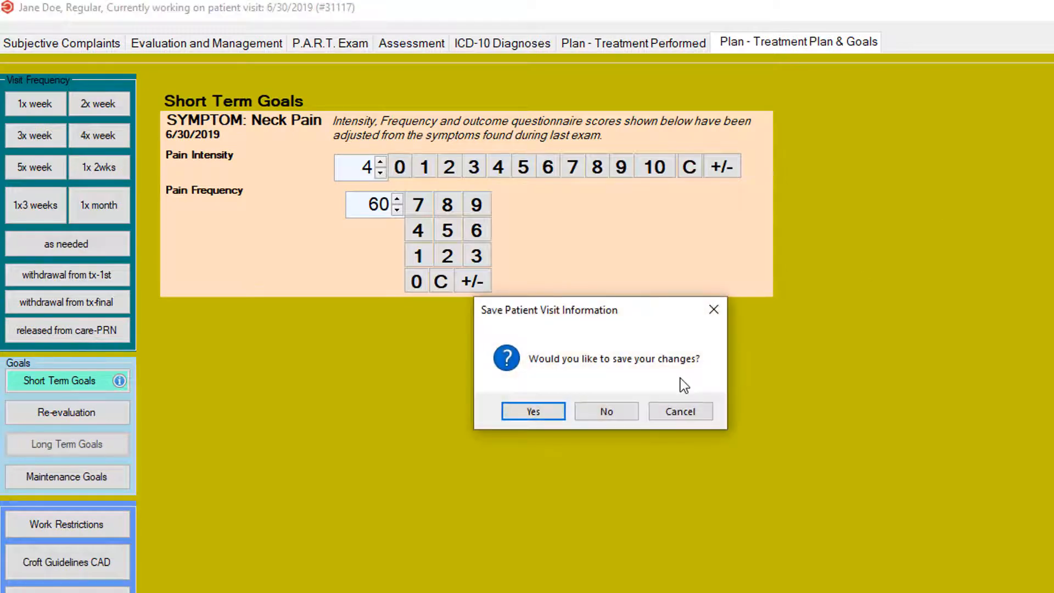
left_click(526, 416)
left_click(670, 413)
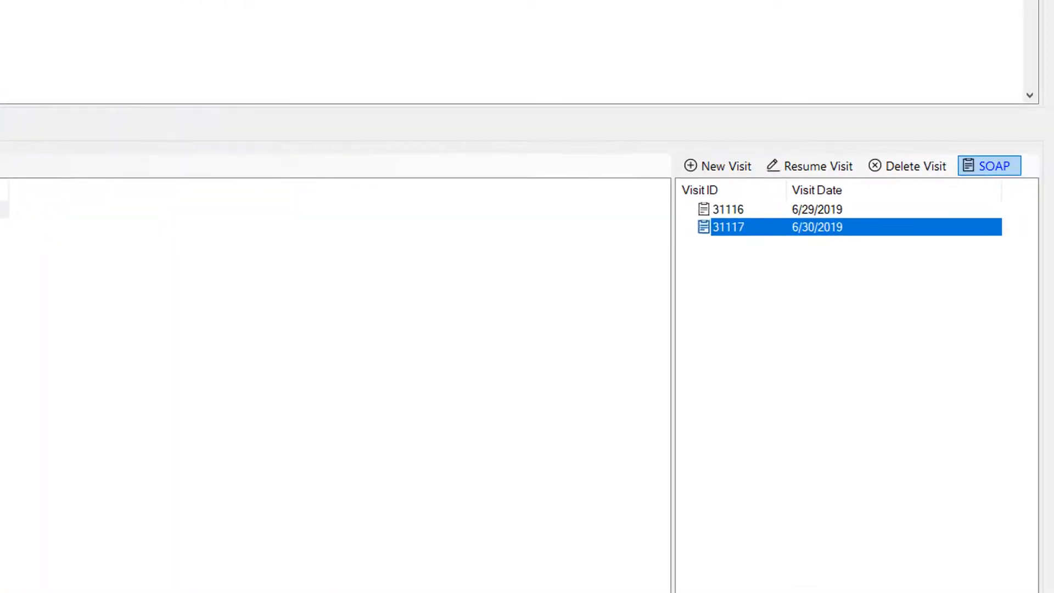
left_click(990, 166)
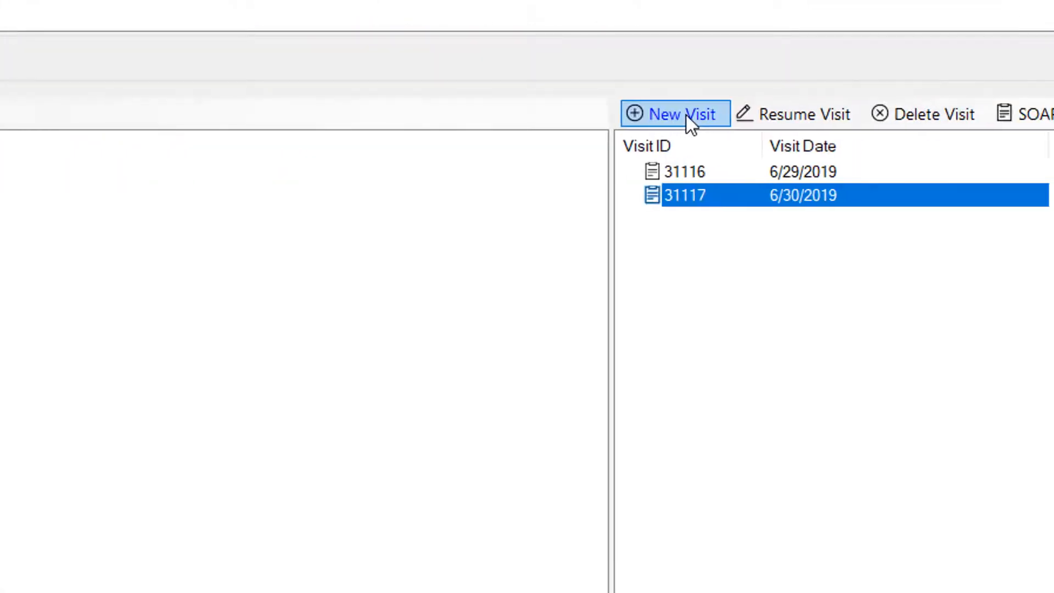
Step: Create a new office visit dated July 15, 2019, with only Review of Systems included in its SOAP note
left_click(689, 116)
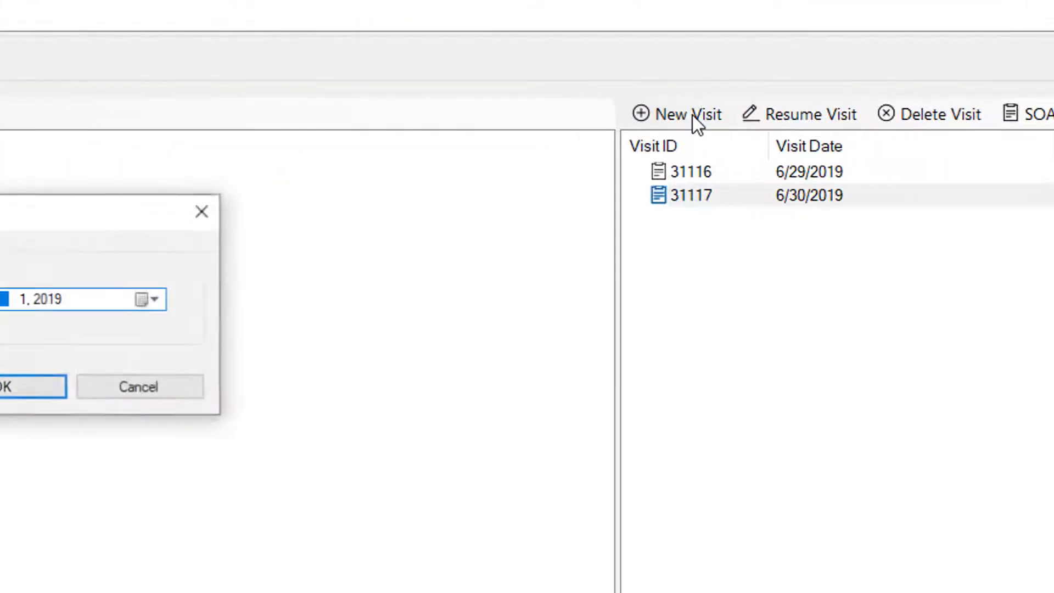
left_click(490, 301)
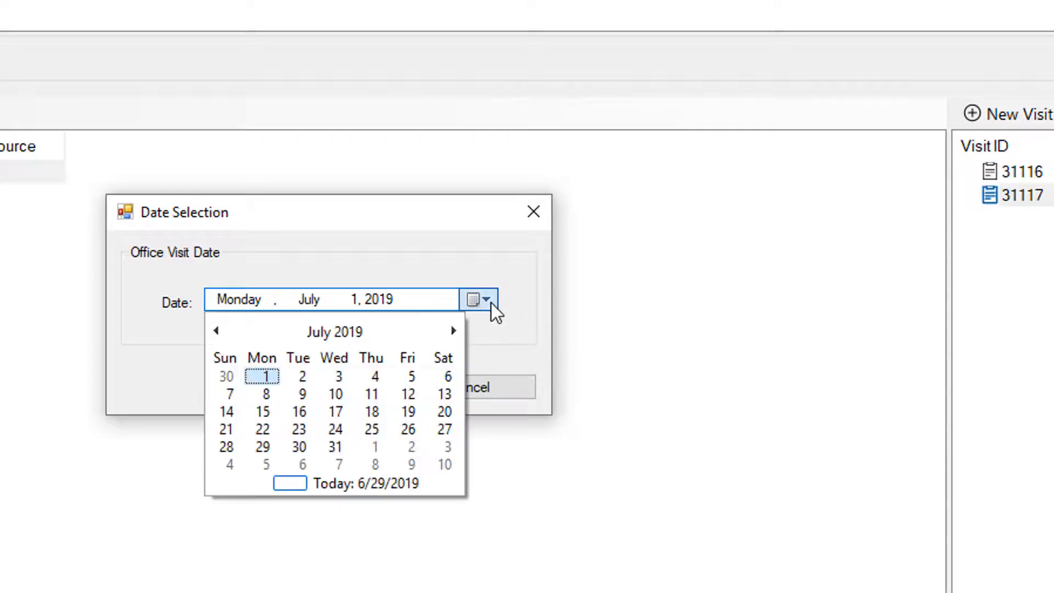
left_click(268, 413)
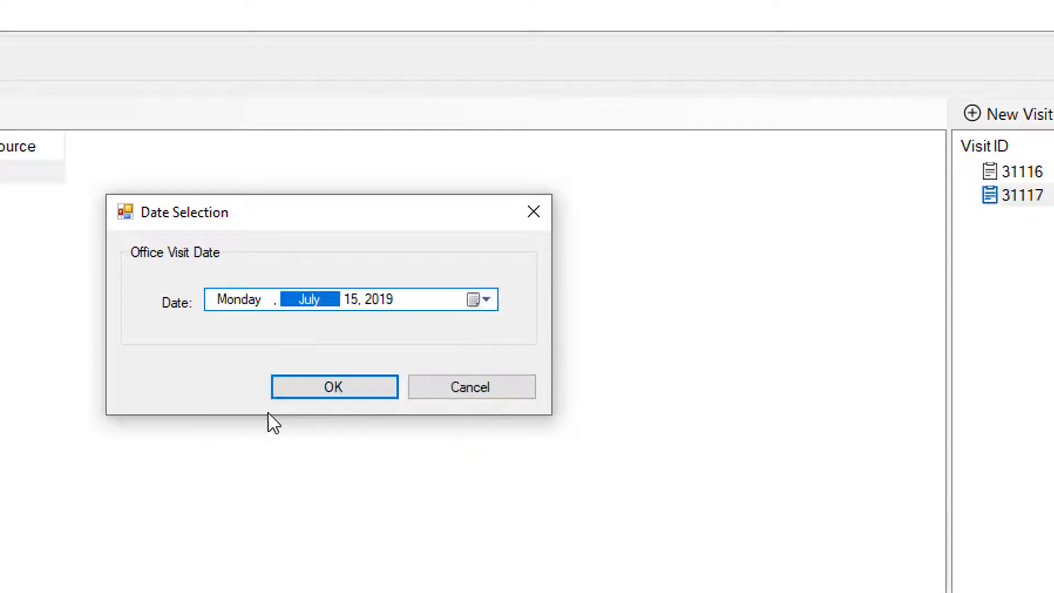
left_click(330, 393)
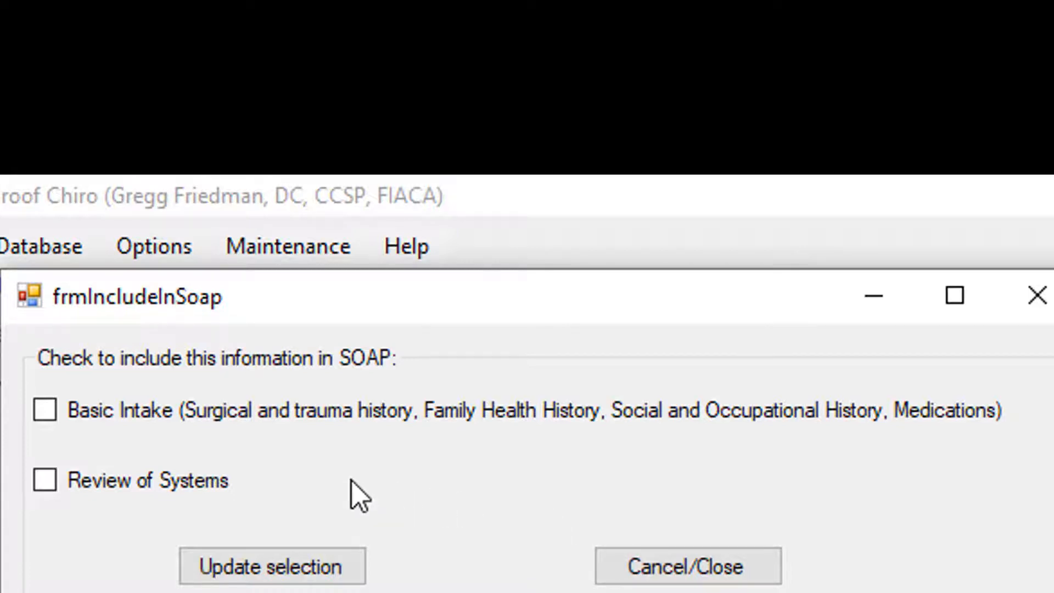
left_click(88, 483)
left_click(268, 566)
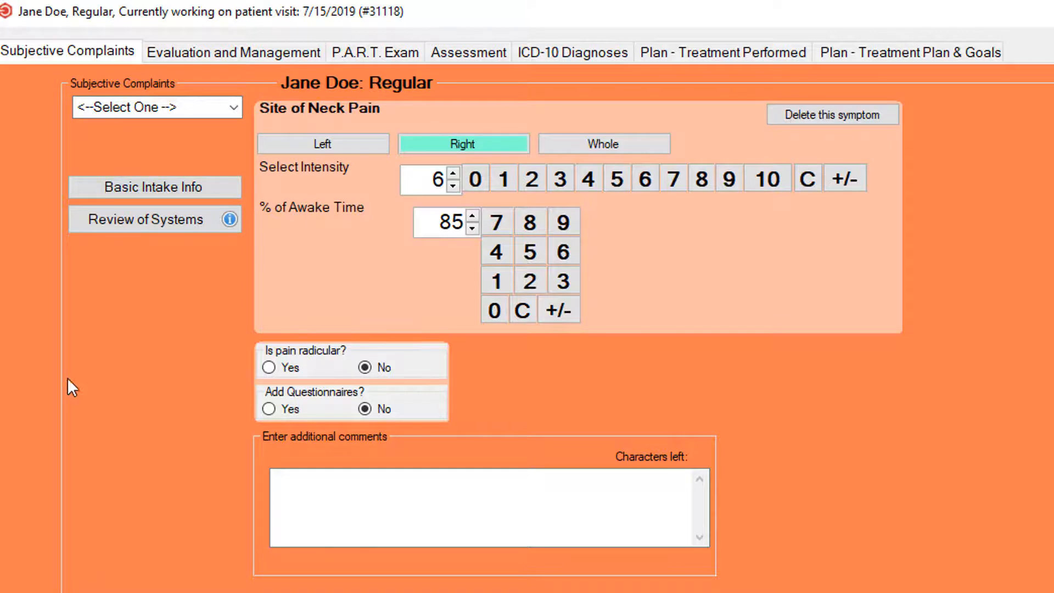
Step: Go through the assessment, treatment and goals sections of the 7/15/2019 visit, and save the visit
left_click(495, 49)
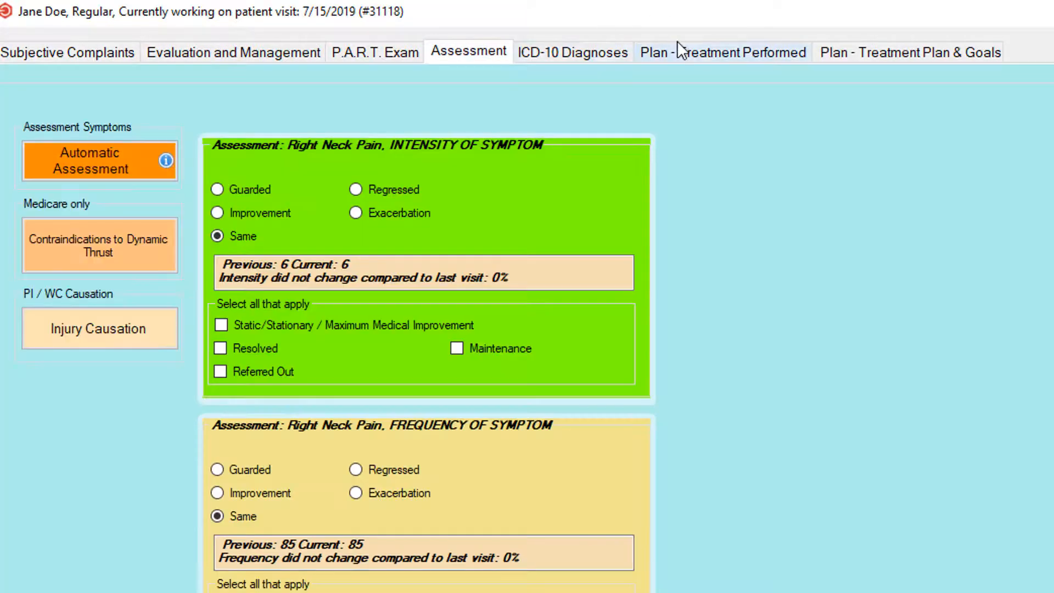
left_click(679, 51)
left_click(839, 51)
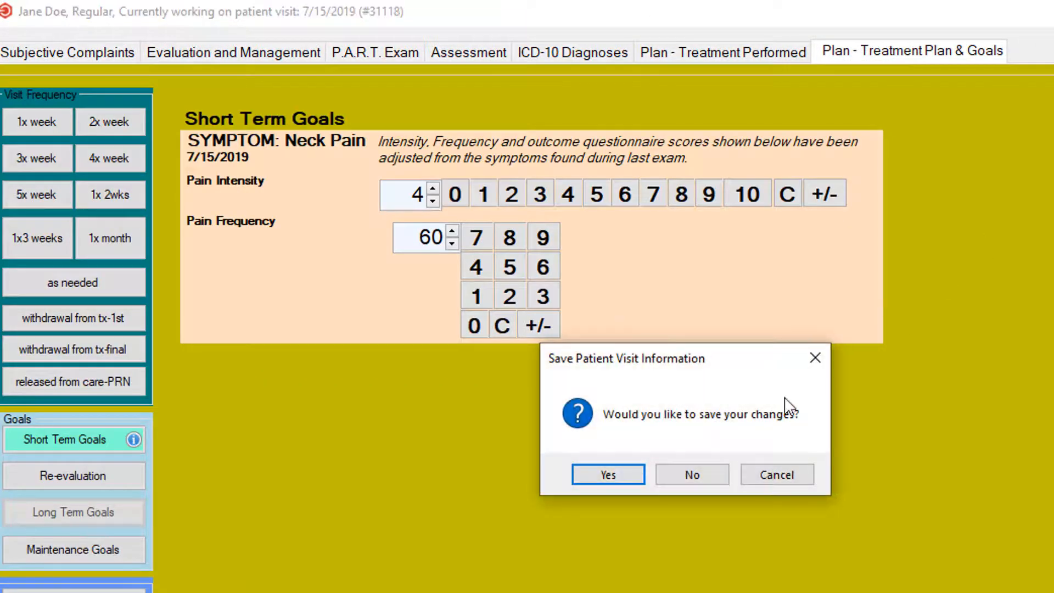
left_click(630, 476)
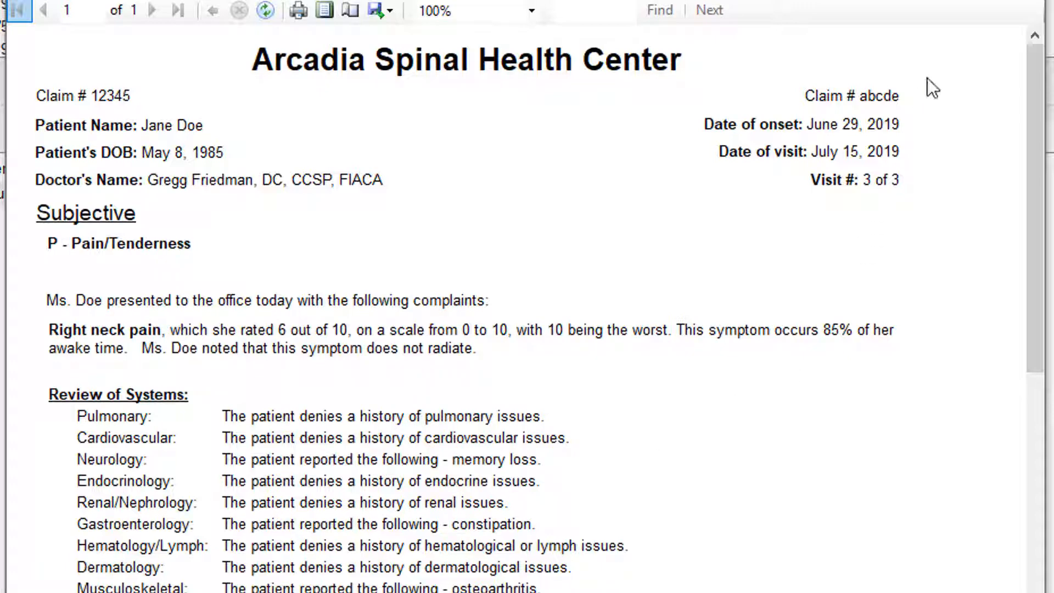
Step: Close the SOAP note and create a new incident with 7/4/2019 as the date of injury and Regular as the patient type
left_click(1031, 5)
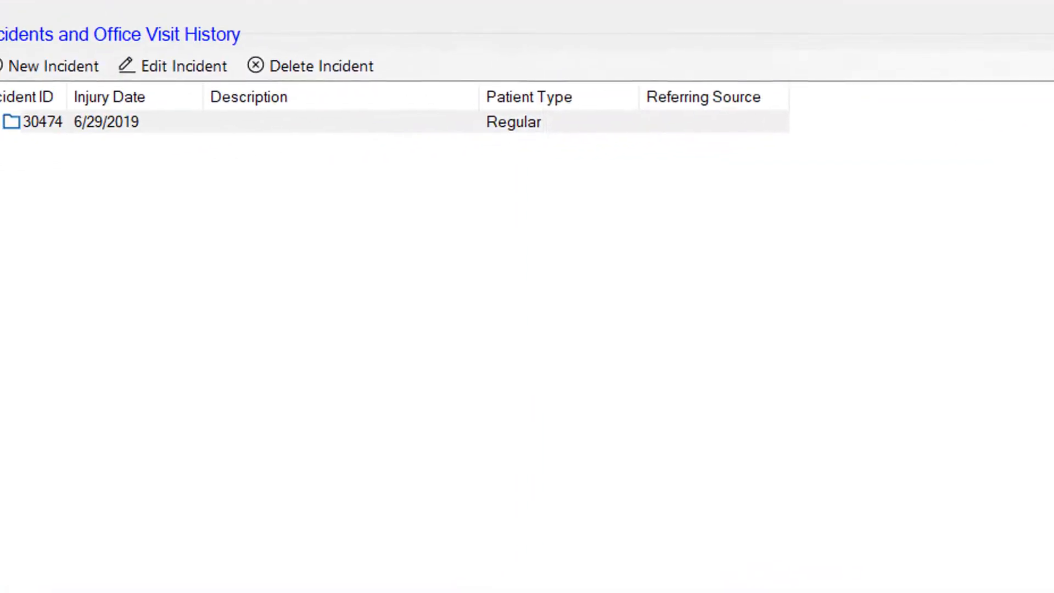
left_click(122, 61)
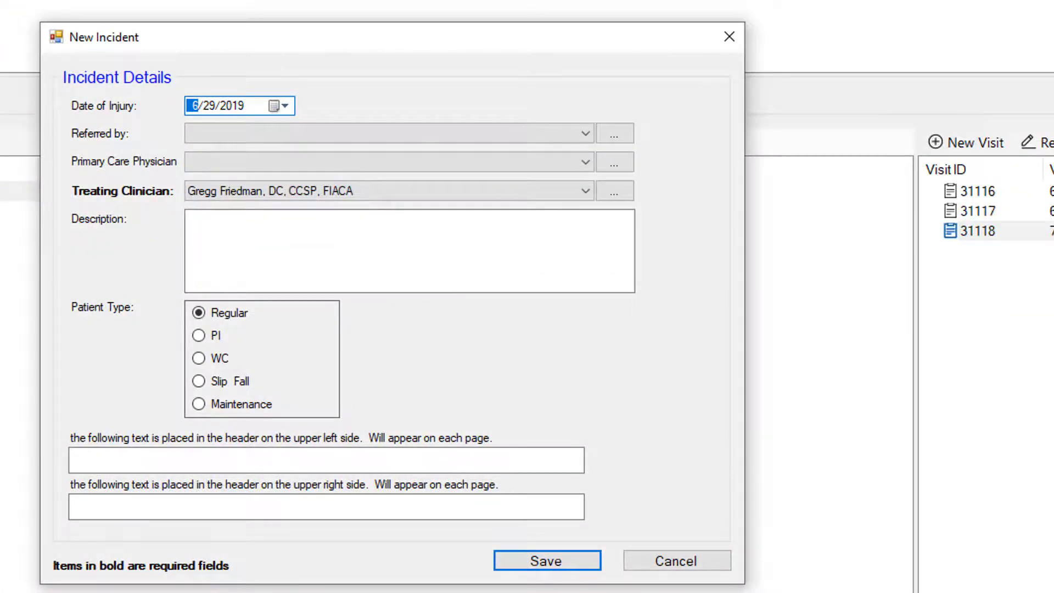
left_click(290, 105)
left_click(329, 245)
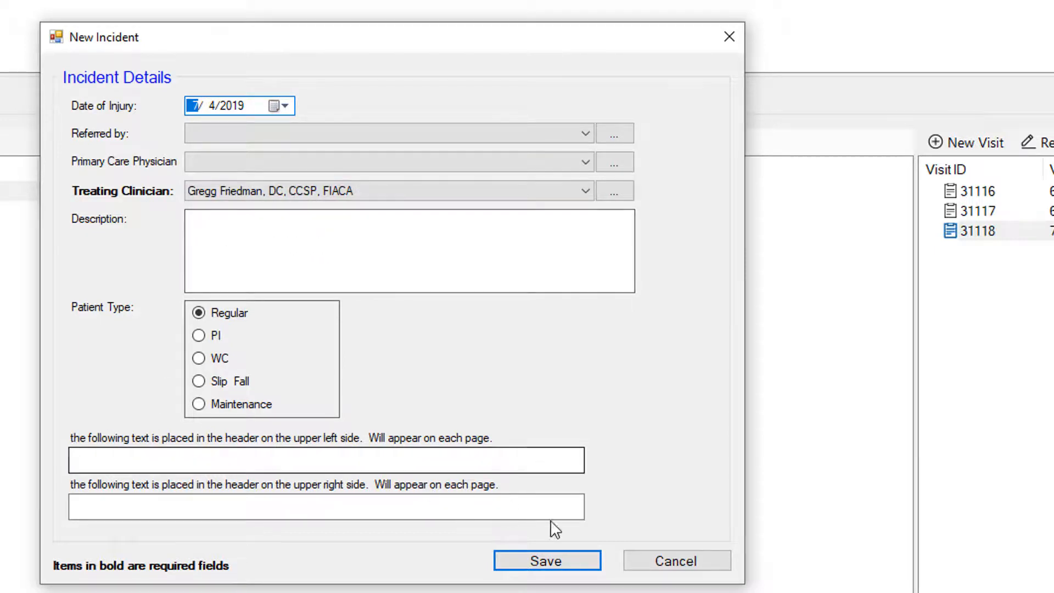
left_click(537, 564)
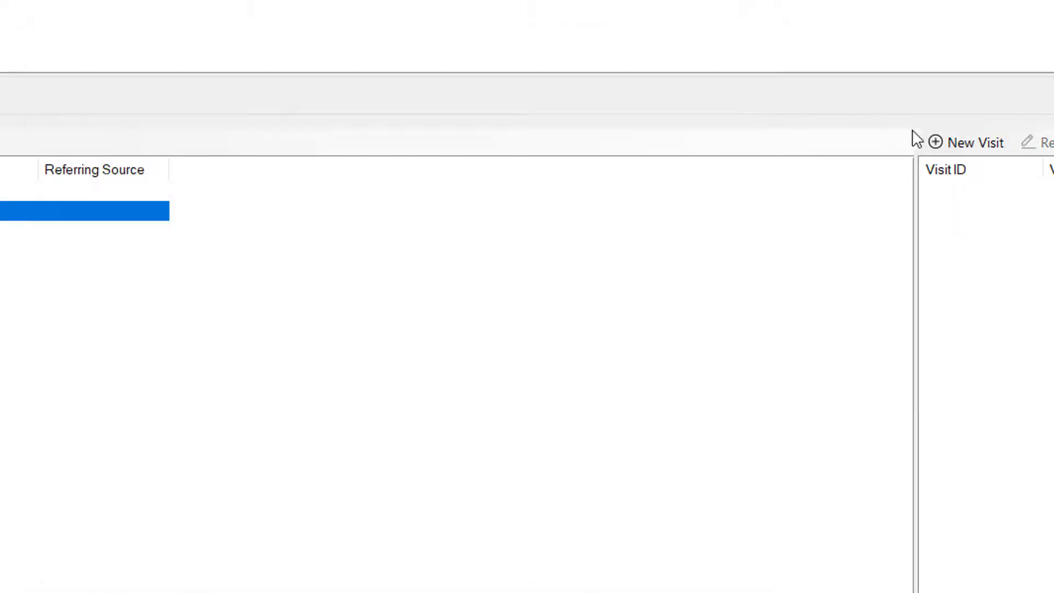
Step: Create an office visit dated June 29, 2019 for the new incident, including both Basic Intake and Review of Systems in its SOAP note
left_click(970, 143)
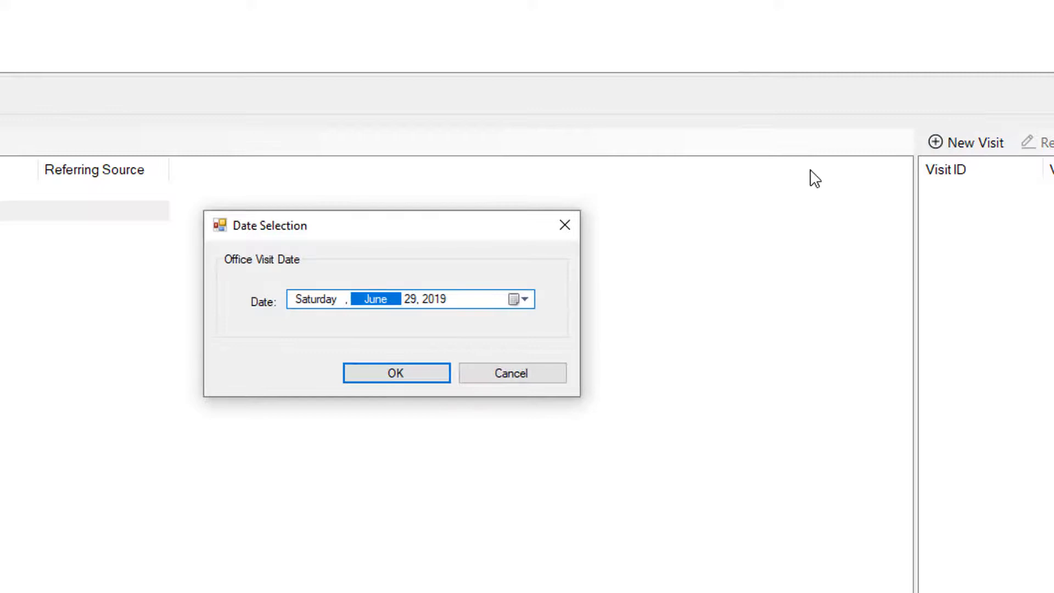
left_click(415, 373)
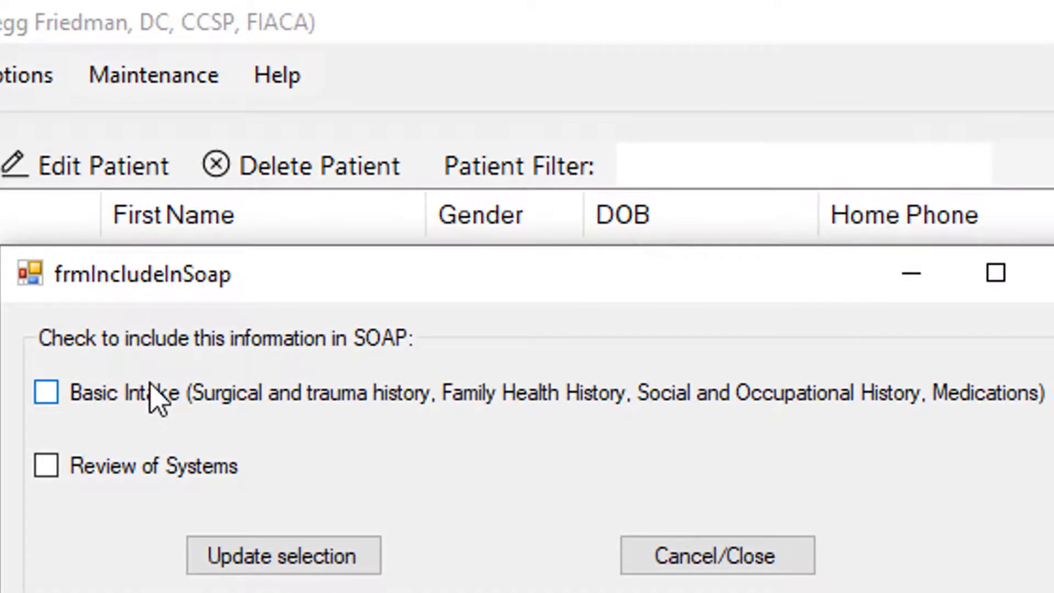
left_click(155, 390)
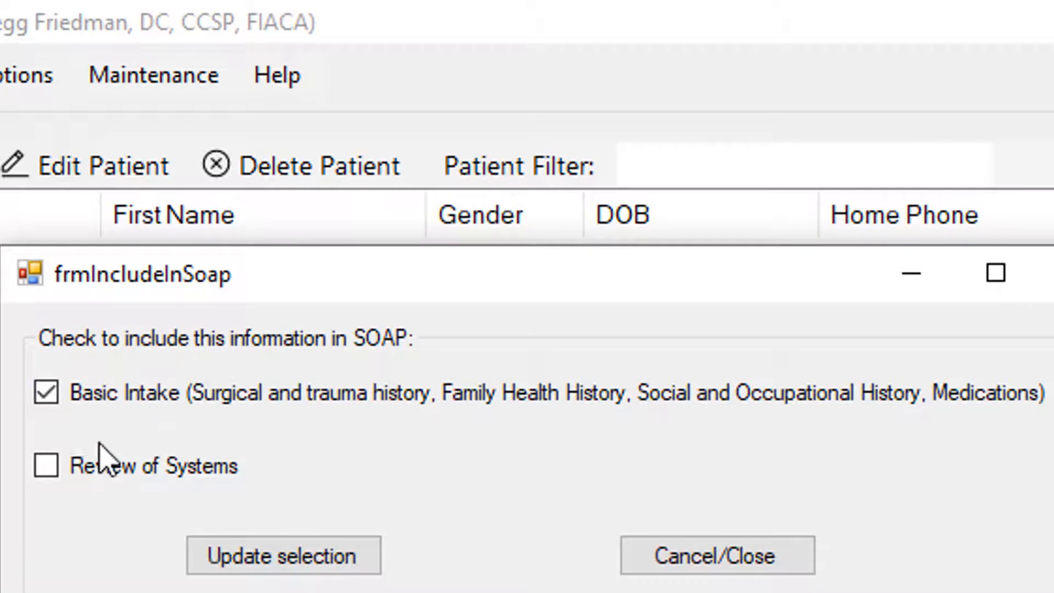
left_click(102, 465)
left_click(261, 555)
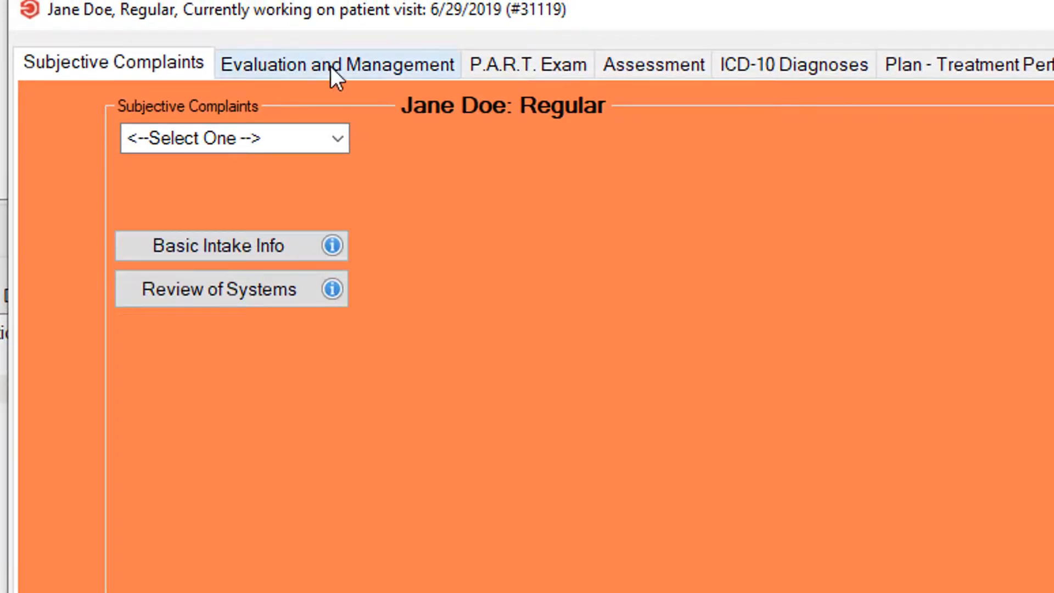
Step: Add a right-sided Middle Back Pain complaint with intensity 5, present 85% of awake time
left_click(294, 139)
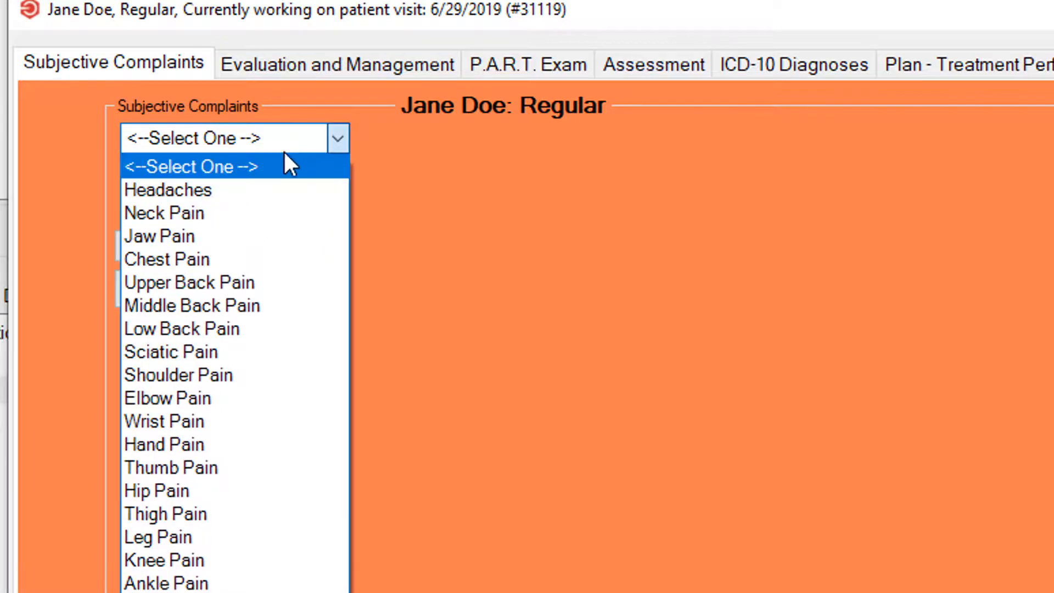
left_click(196, 301)
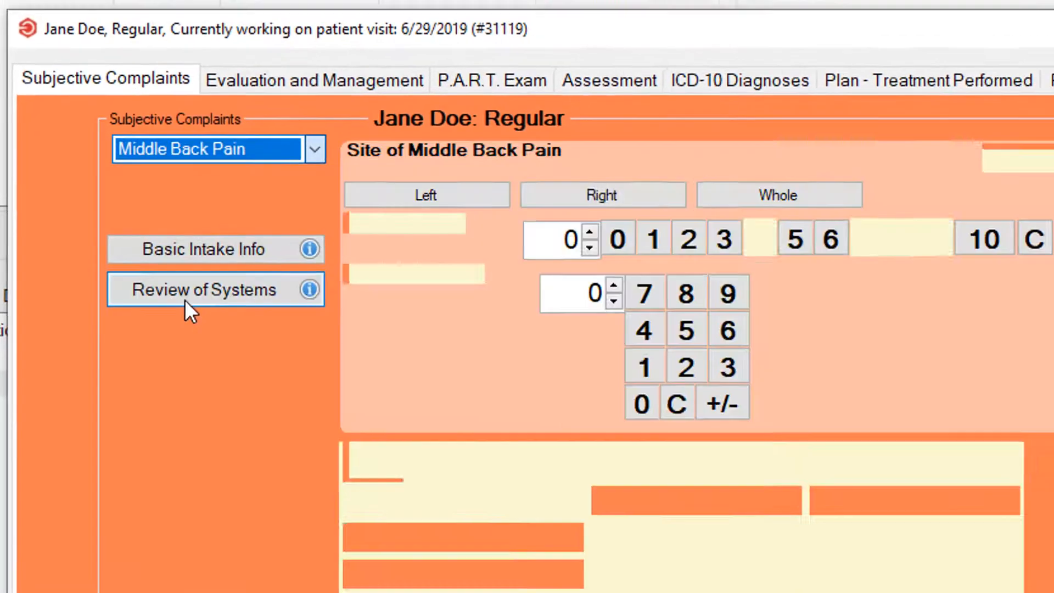
left_click(690, 181)
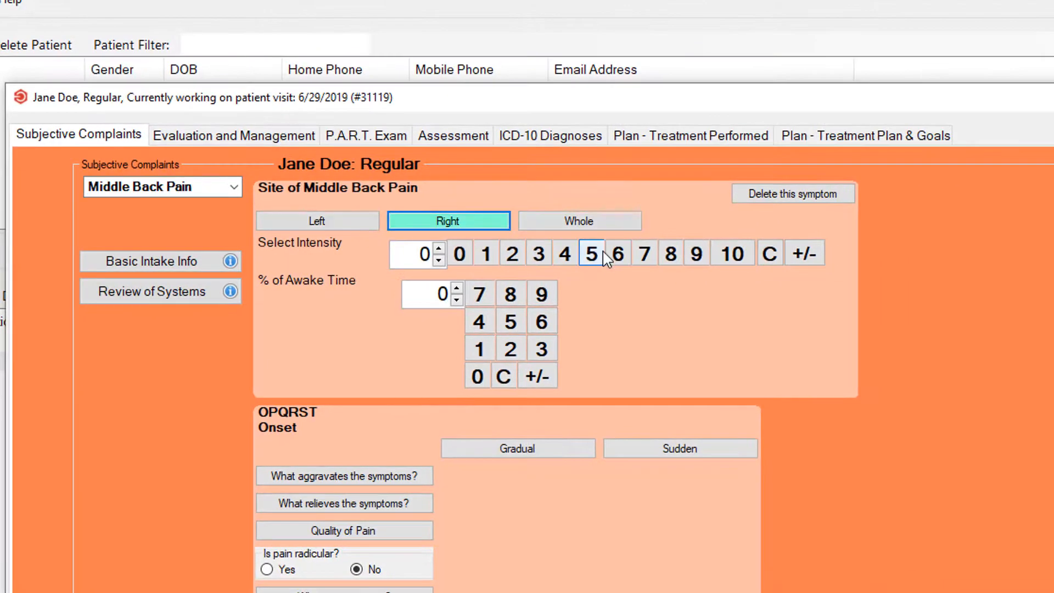
left_click(592, 254)
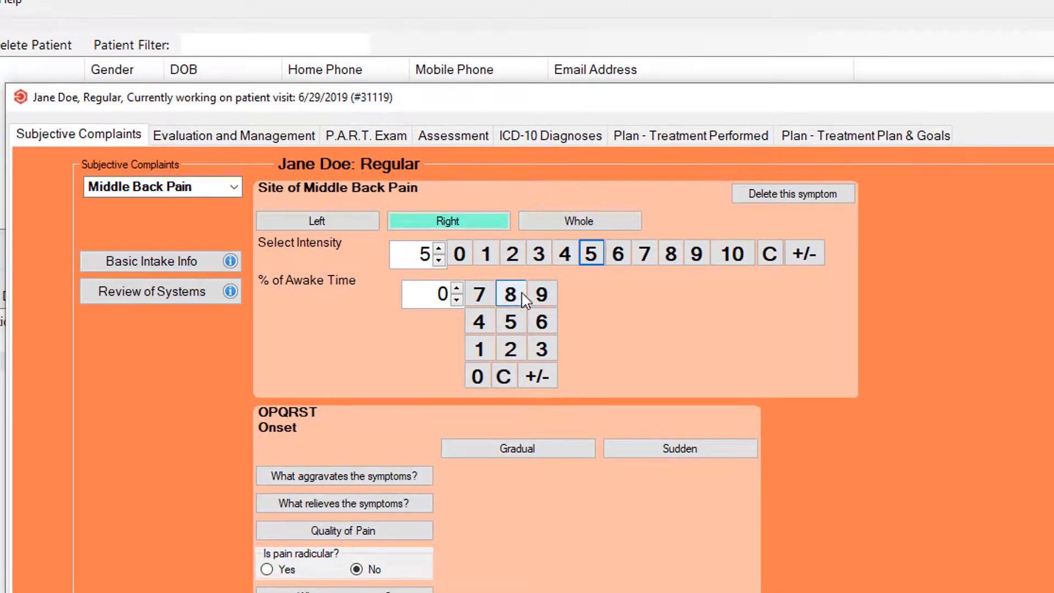
left_click(510, 295)
left_click(511, 322)
Step: Record the middle back pain's gradual onset on June 29, 2019, aggravated by any movement and relieved by resting
left_click(518, 449)
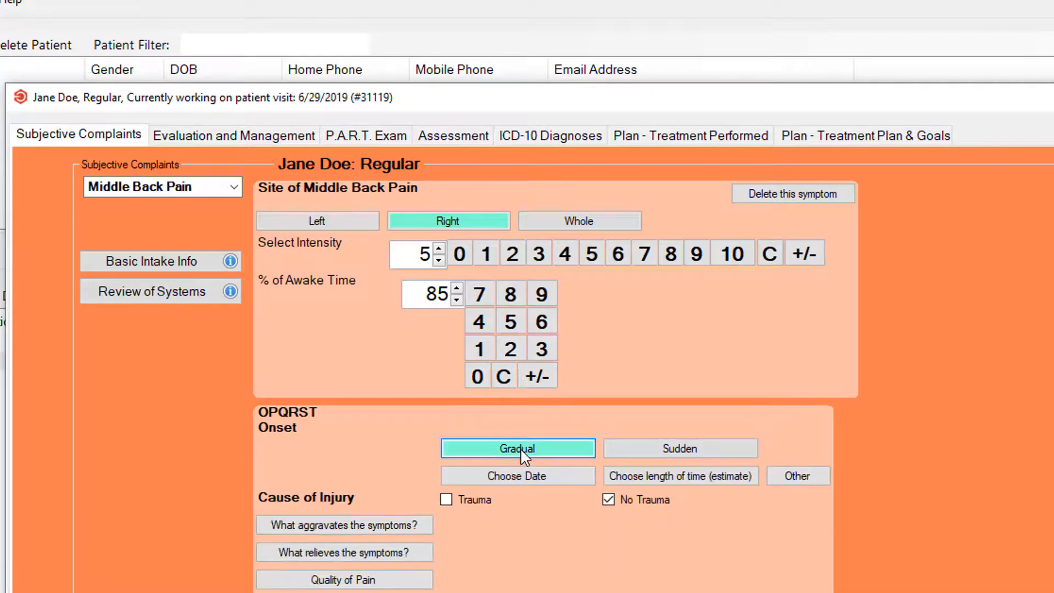
left_click(537, 476)
left_click(404, 551)
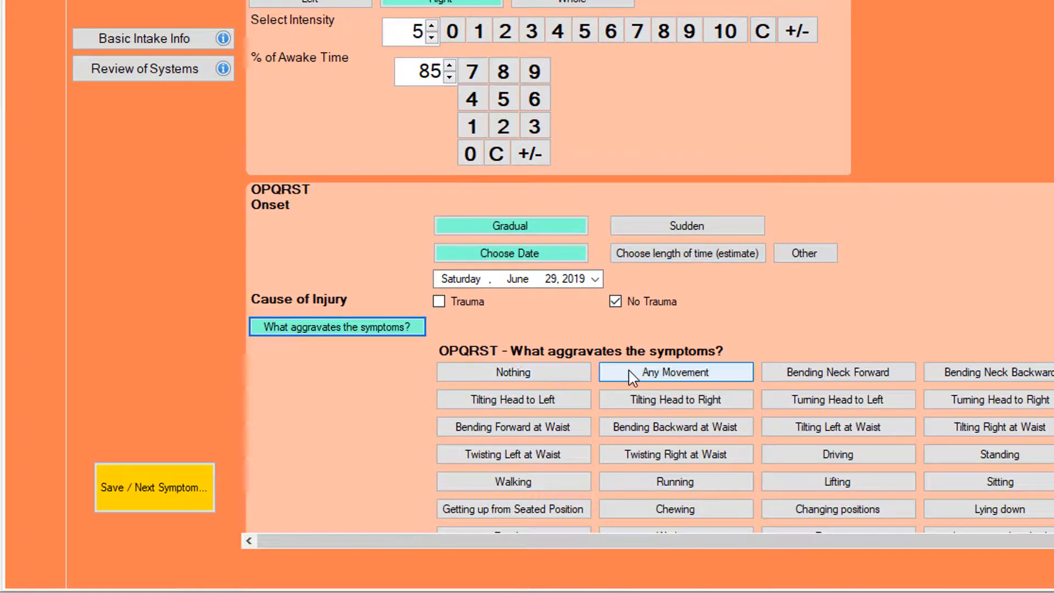
left_click(632, 377)
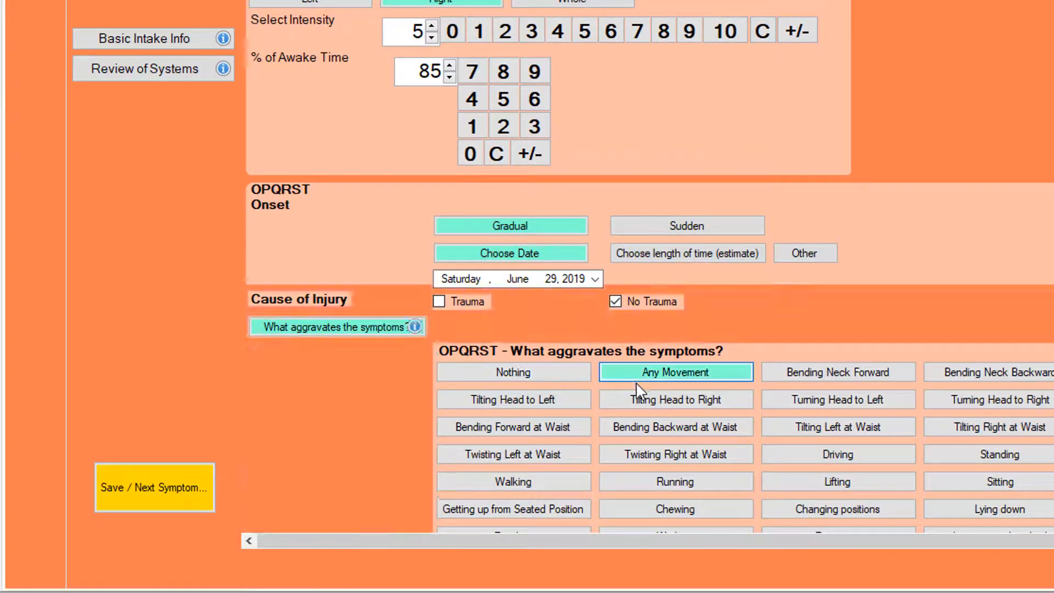
left_click(354, 369)
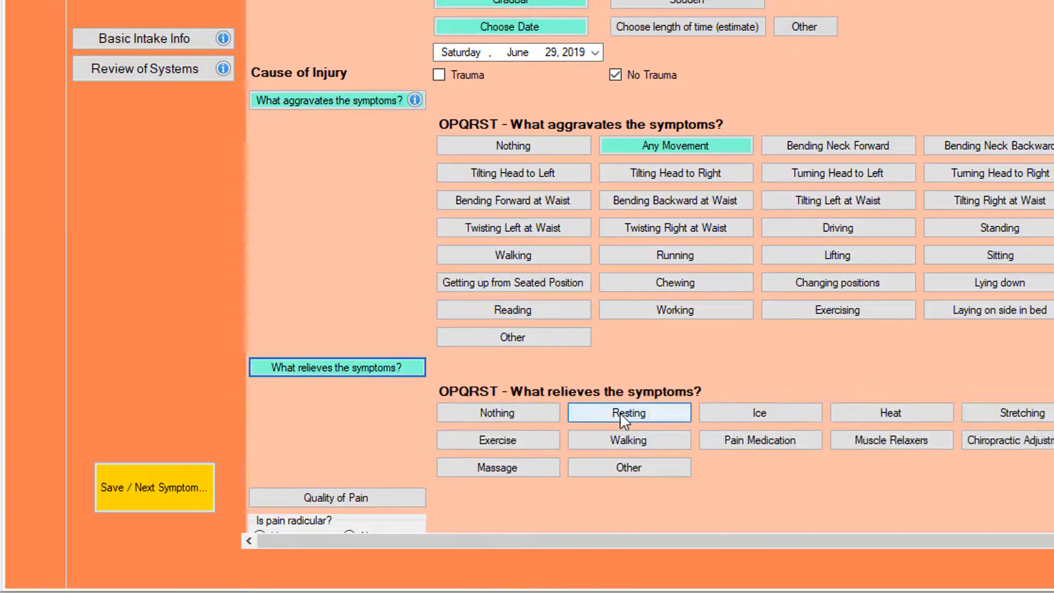
left_click(618, 416)
Step: Describe the middle back pain's quality as Dull, with No difference for when the pain is worse
left_click(413, 499)
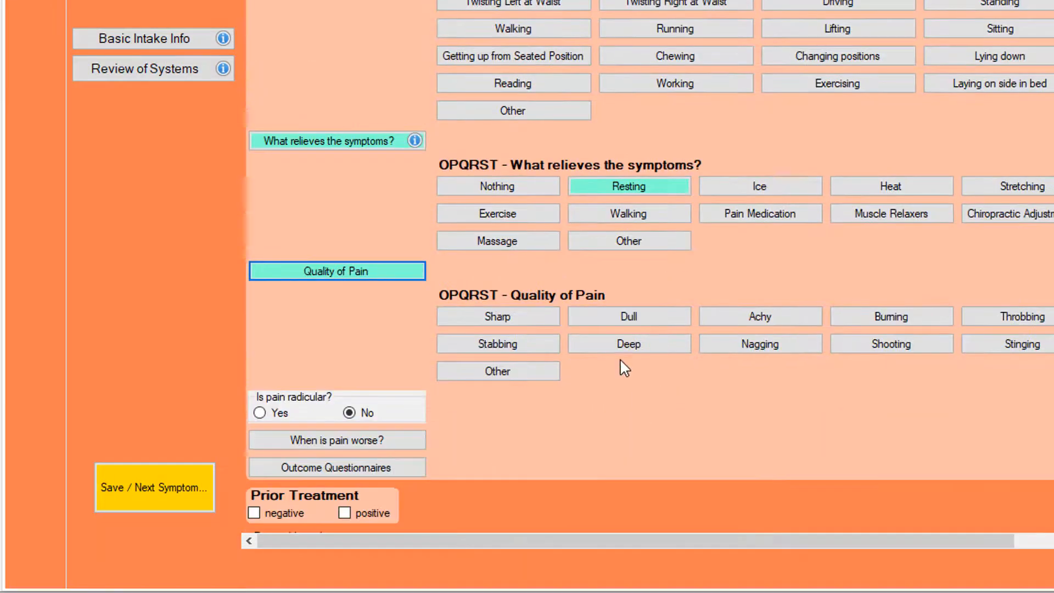
left_click(629, 315)
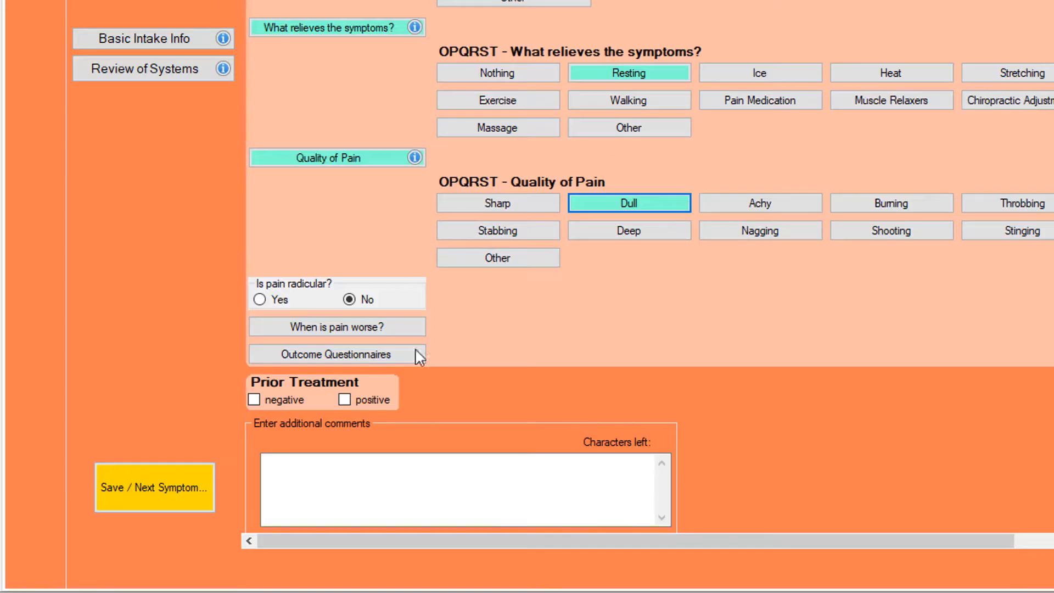
left_click(414, 329)
left_click(488, 372)
Step: Enter a Bournemouth Back Questionnaire score of 42 and mark prior treatment as negative
left_click(358, 430)
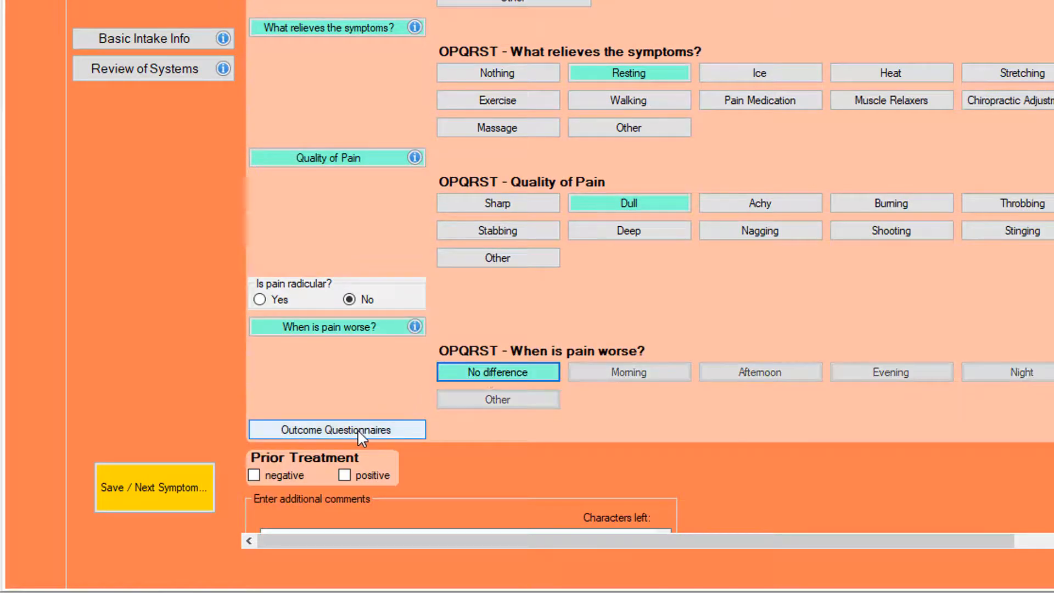
left_click(726, 383)
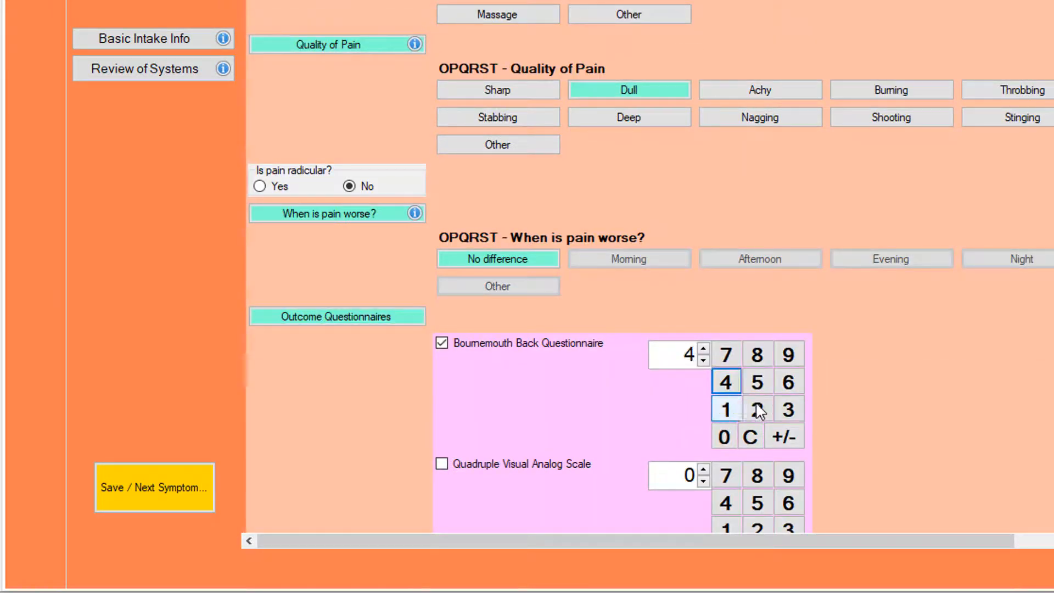
left_click(761, 410)
scroll(937, 380, "down", 5)
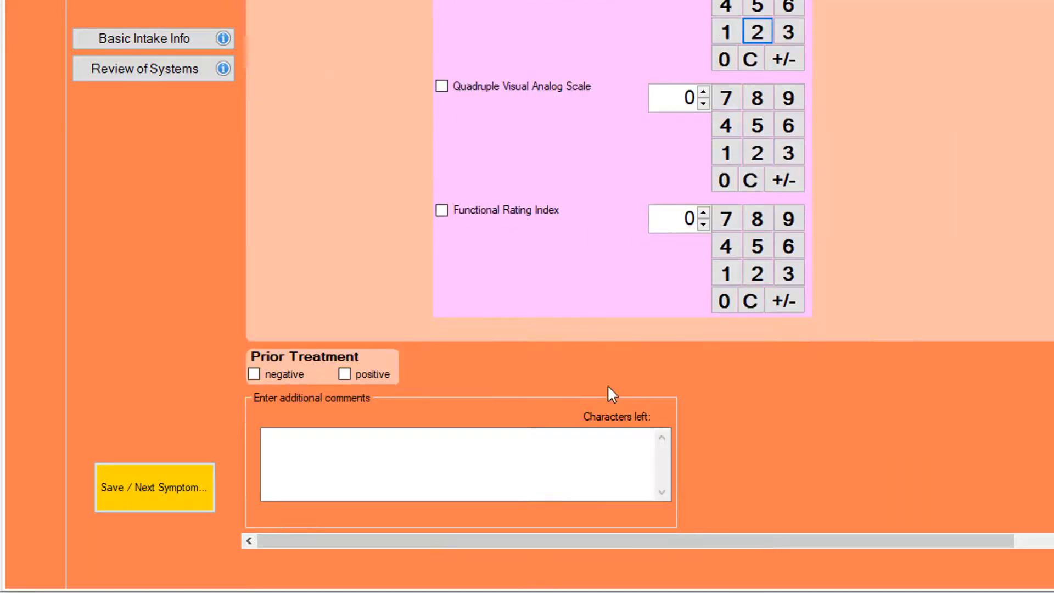
left_click(260, 378)
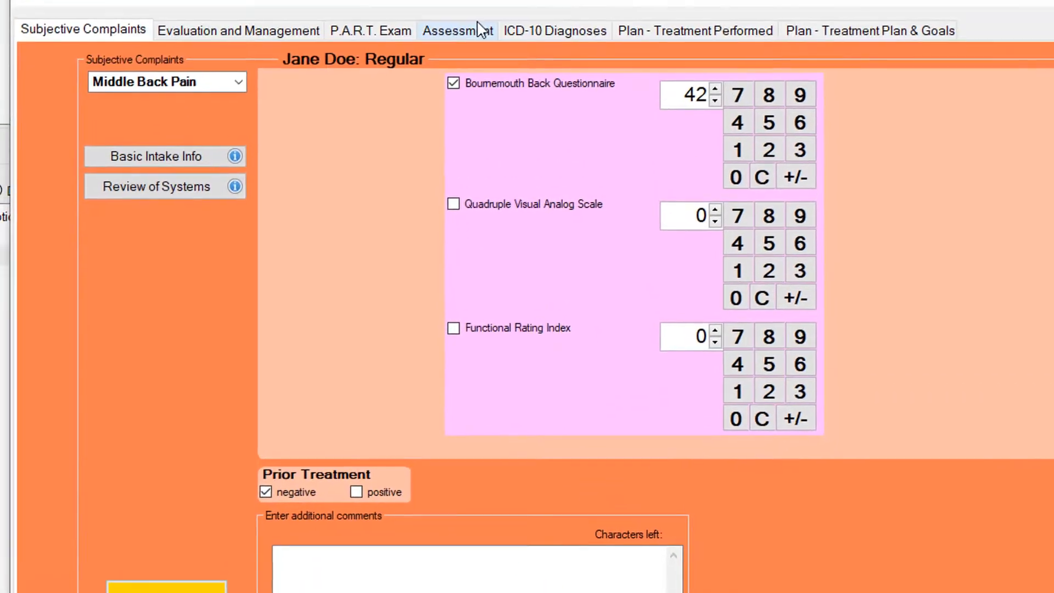
Step: Go through the assessment, treatment and goals sections of the new incident's visit, save it, and open its SOAP note
left_click(479, 29)
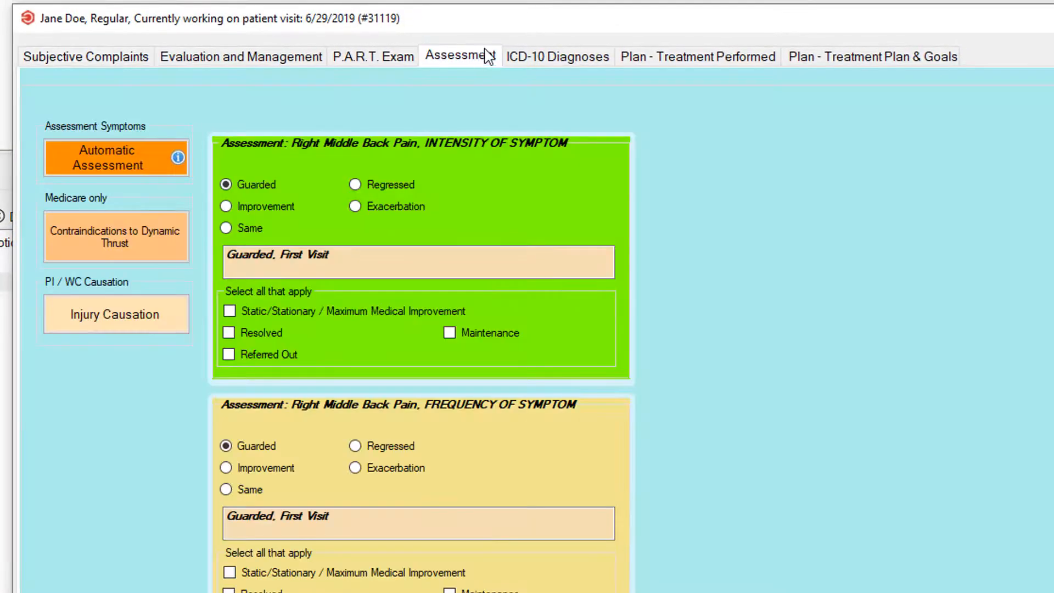
left_click(670, 62)
left_click(844, 59)
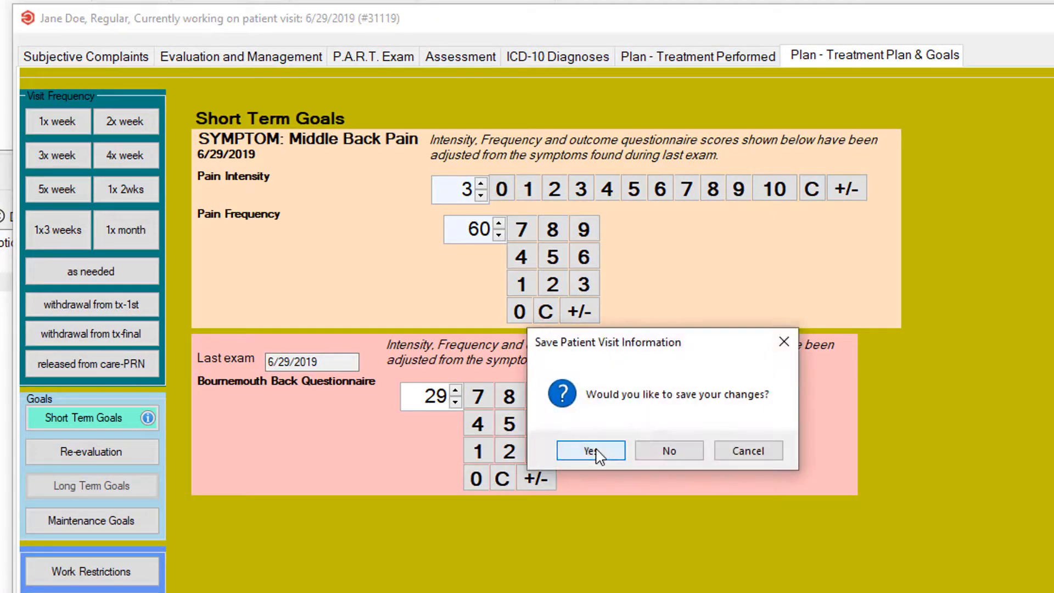
left_click(597, 451)
left_click(722, 451)
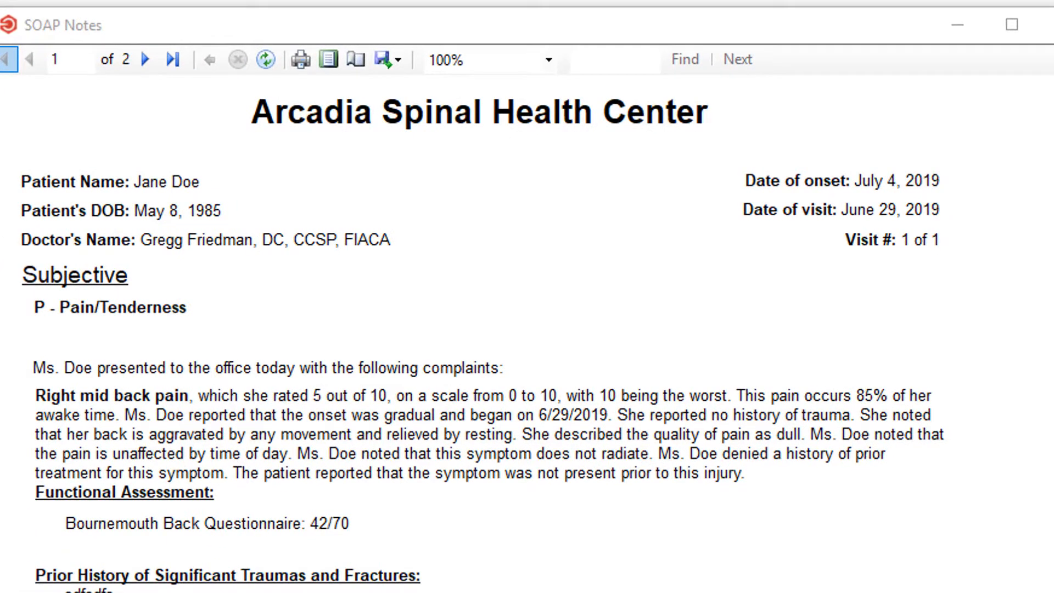
Step: Read through the SOAP note's subjective section, checking the complaint, intake history and Review of Systems entries
scroll(527, 329, "down", 5)
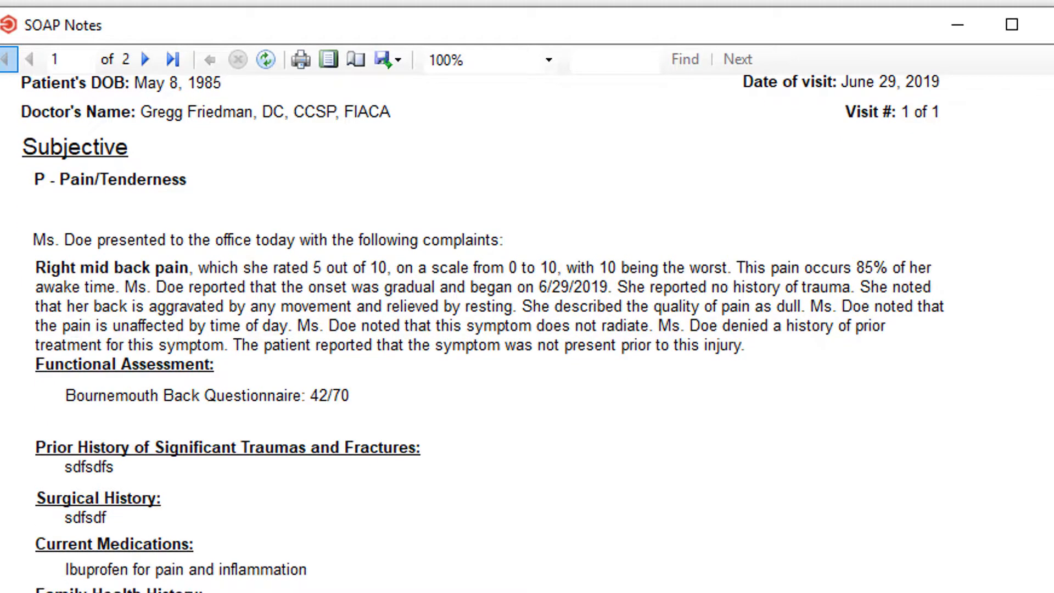
scroll(527, 330, "down", 4)
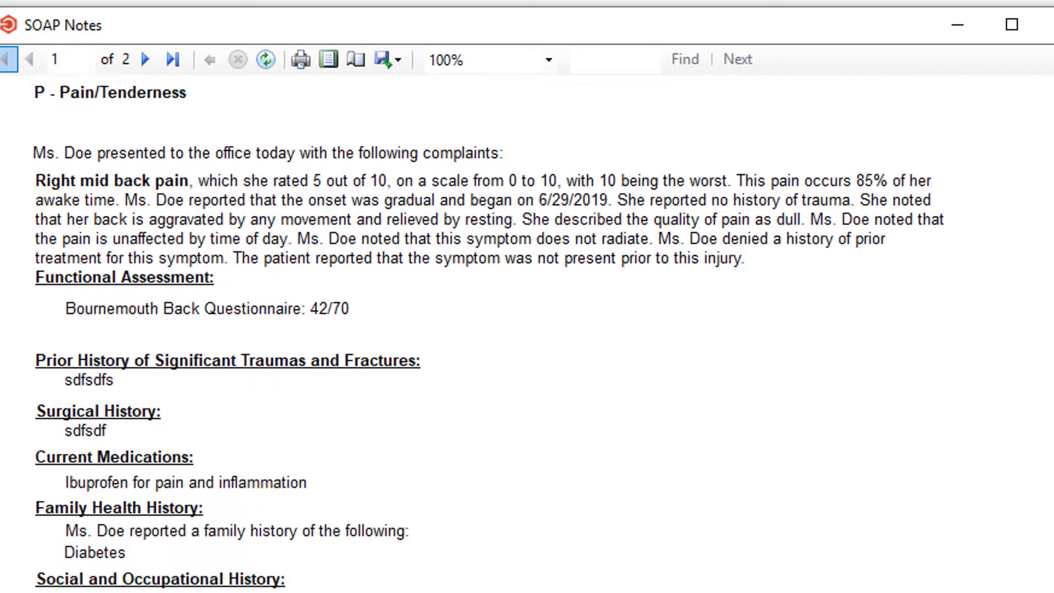
scroll(527, 329, "down", 4)
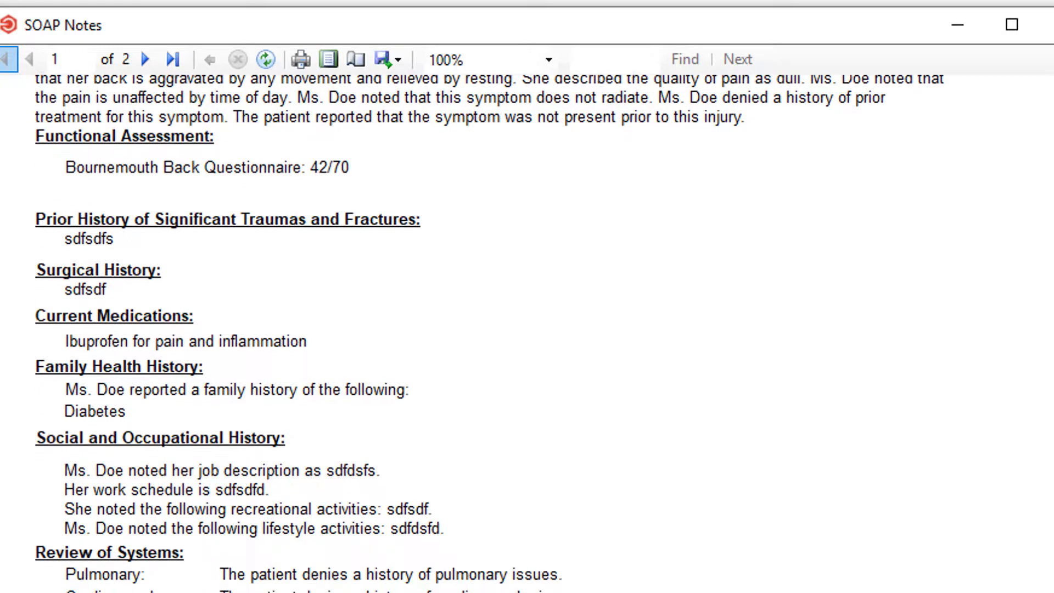
scroll(527, 329, "down", 4)
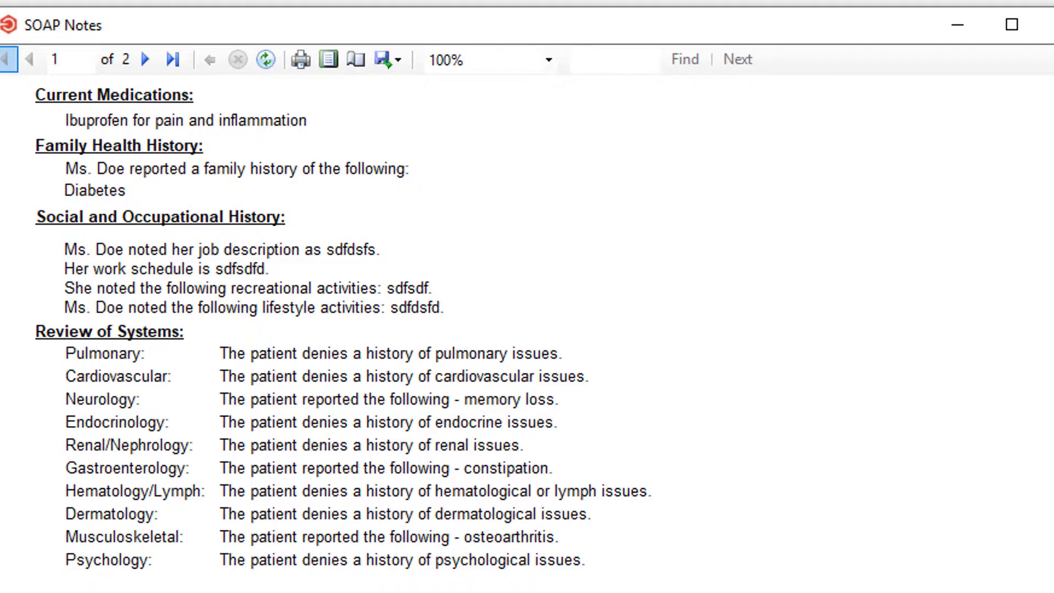
scroll(999, 383, "down", 5)
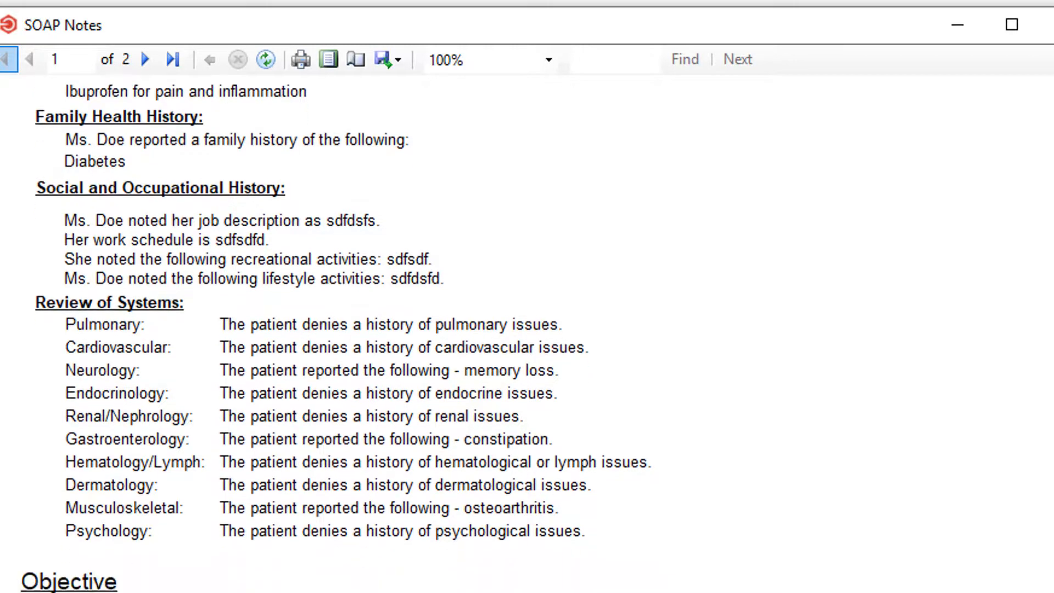